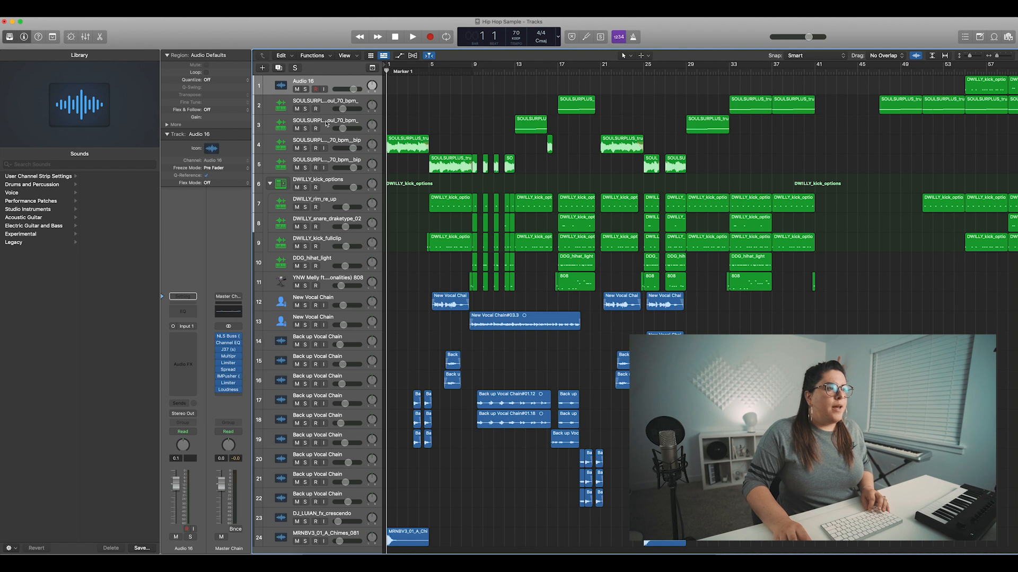
# - Solo the soul melodic loop on track 2 and play it back from bar 17
pyautogui.click(304, 108)
pyautogui.click(558, 66)
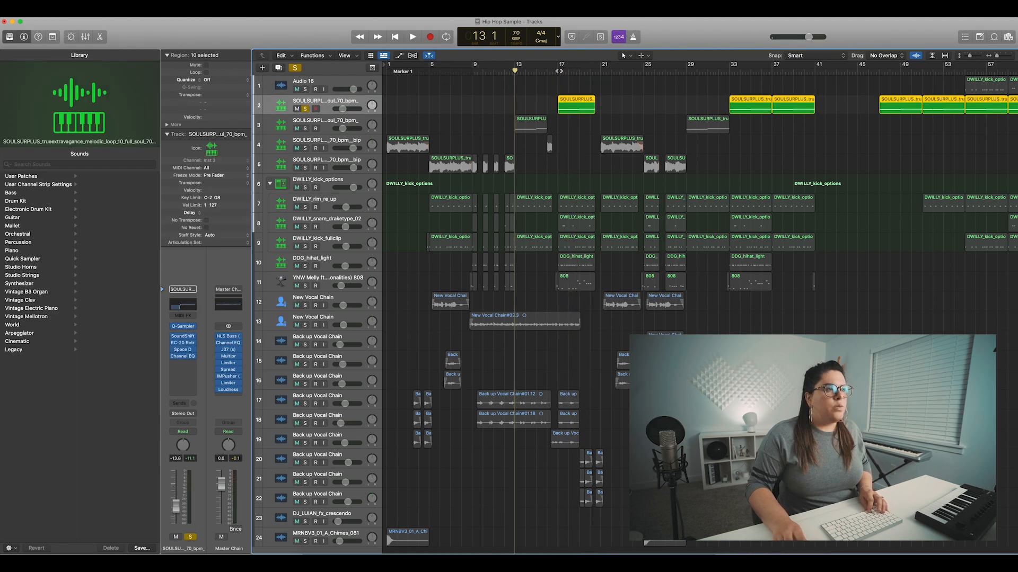
pyautogui.click(558, 70)
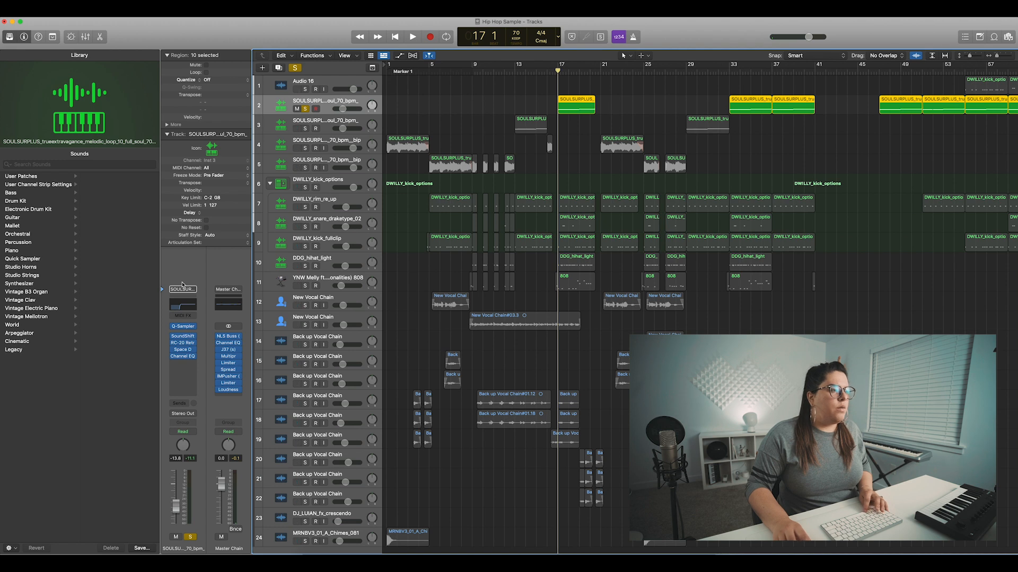
# - Examine the settings of the SoundShifter Pitch, RC-20 Retro Color and Channel EQ effects on track 2
pyautogui.click(183, 338)
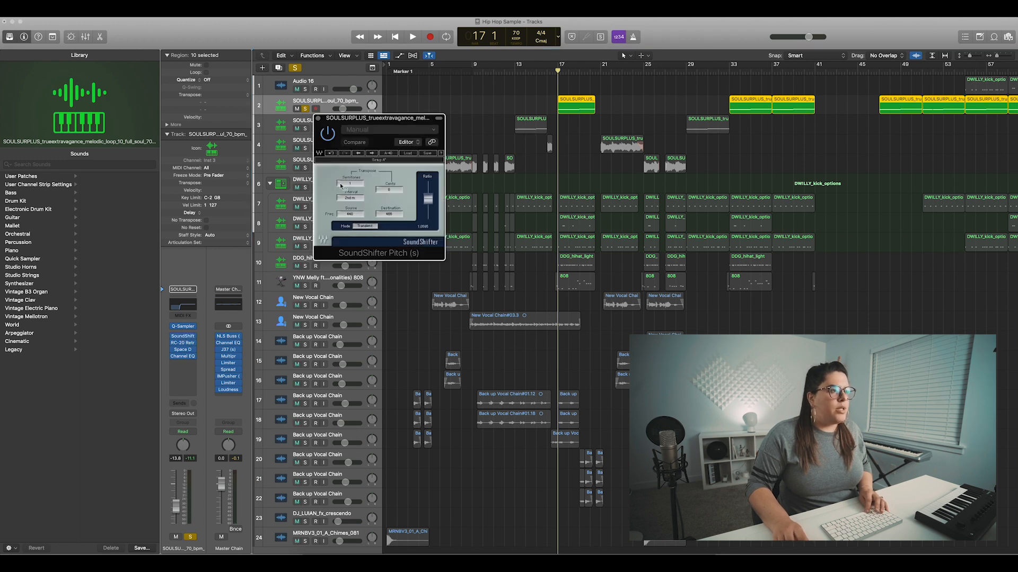
pyautogui.click(318, 118)
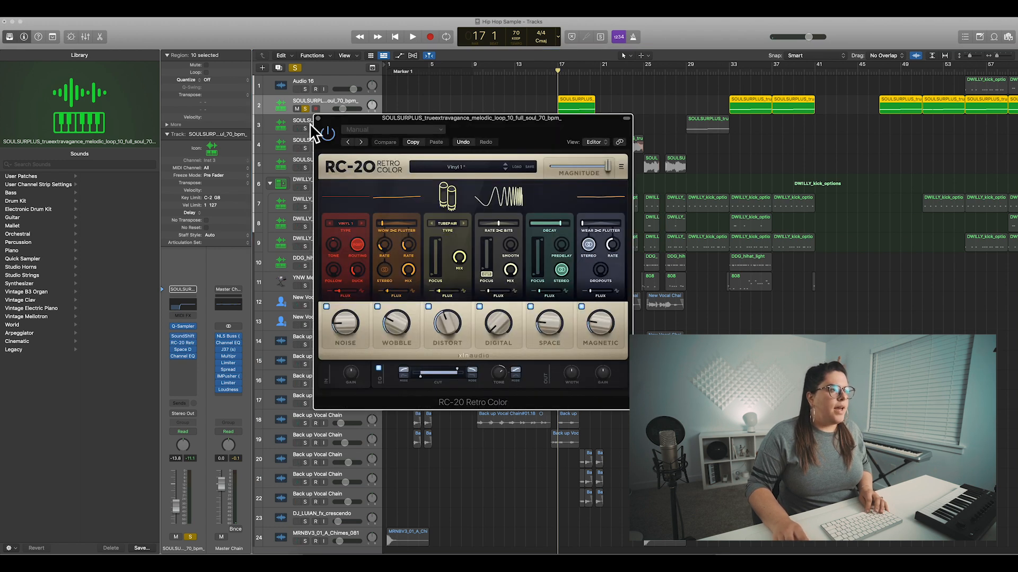
pyautogui.click(319, 119)
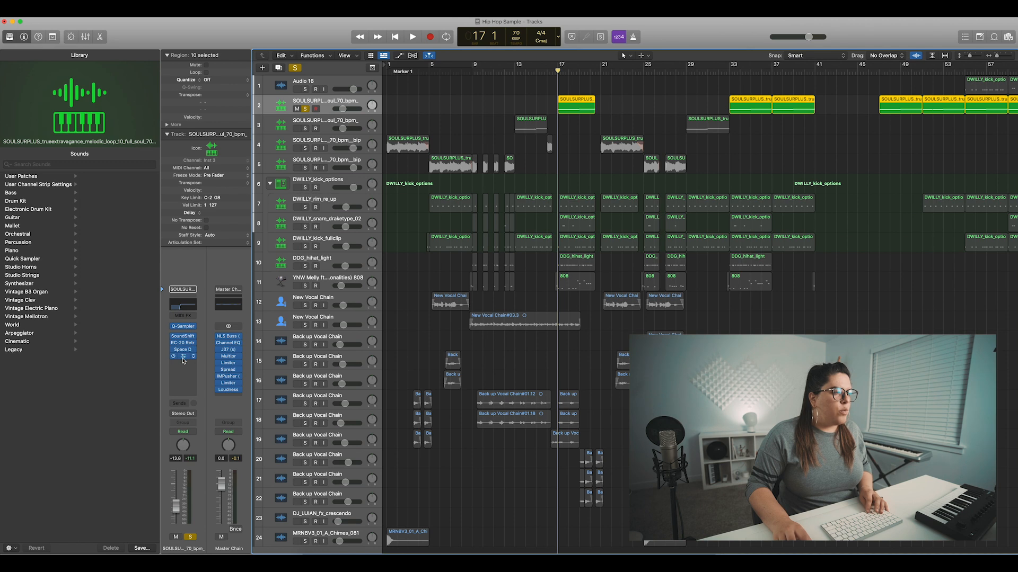
pyautogui.click(183, 359)
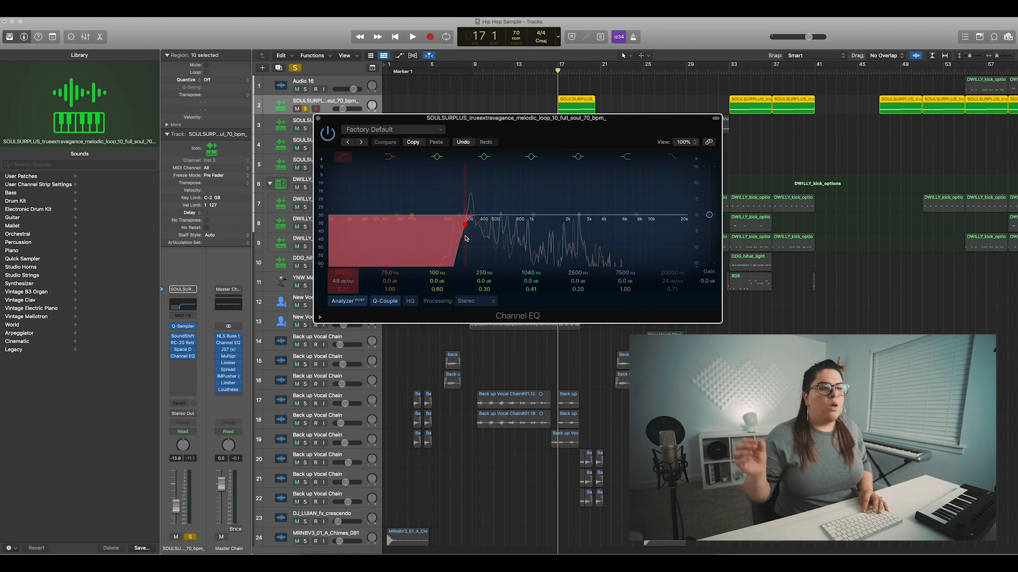
pyautogui.press('super+w')
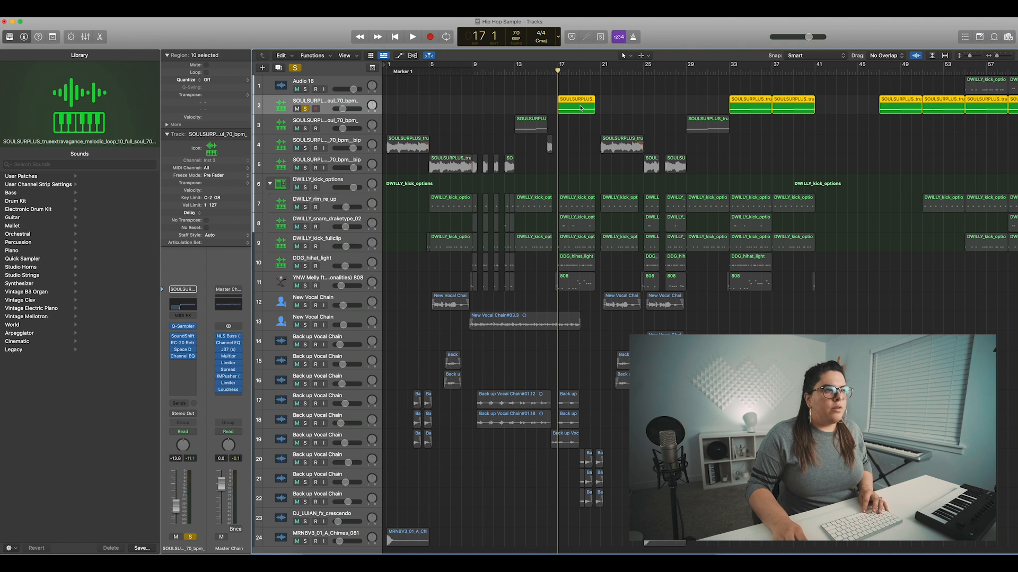
# - Solo the sample on track 3 in place of track 2 and compare the curves of its two Channel EQs
pyautogui.click(315, 128)
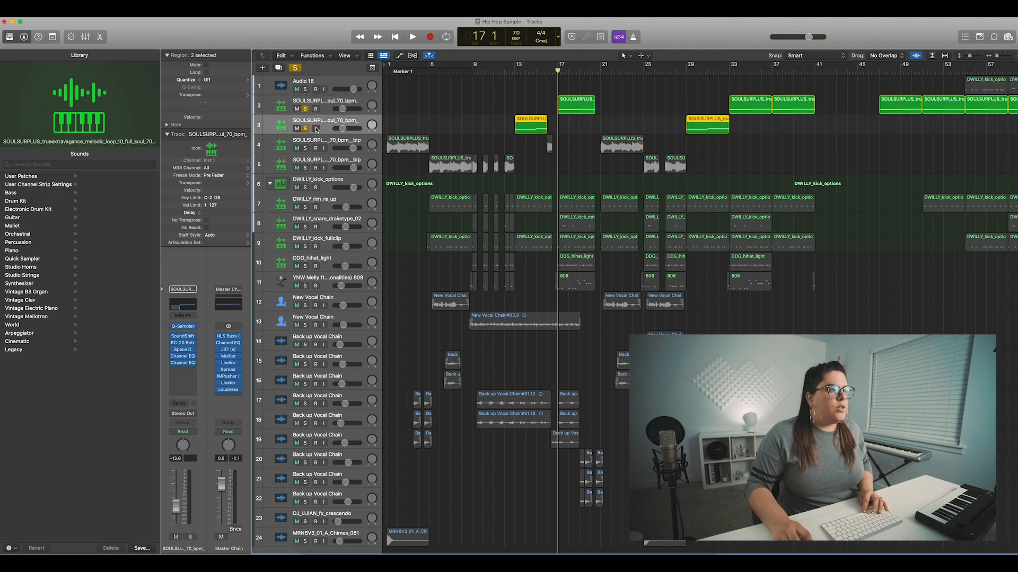
pyautogui.click(305, 110)
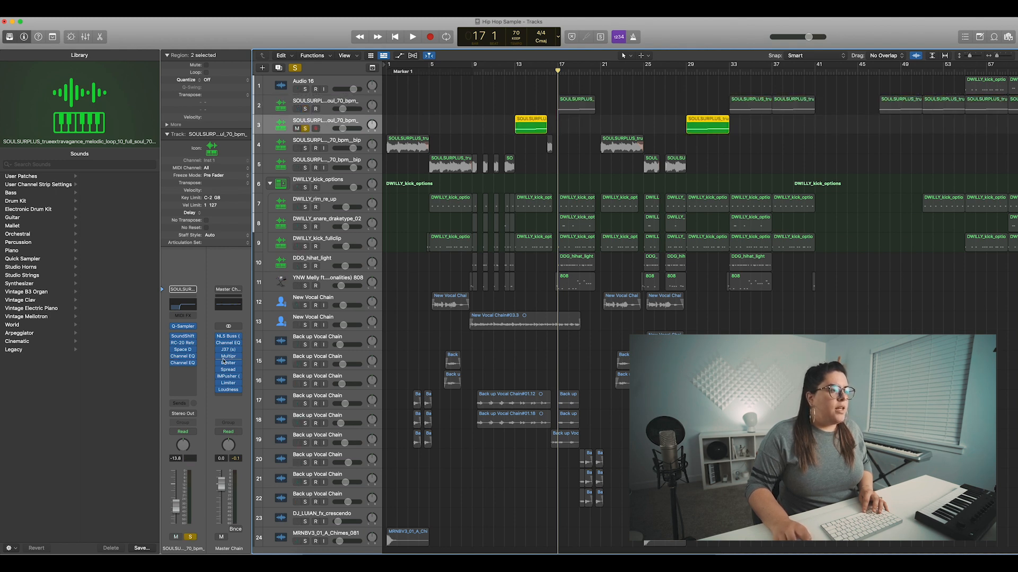
pyautogui.click(184, 365)
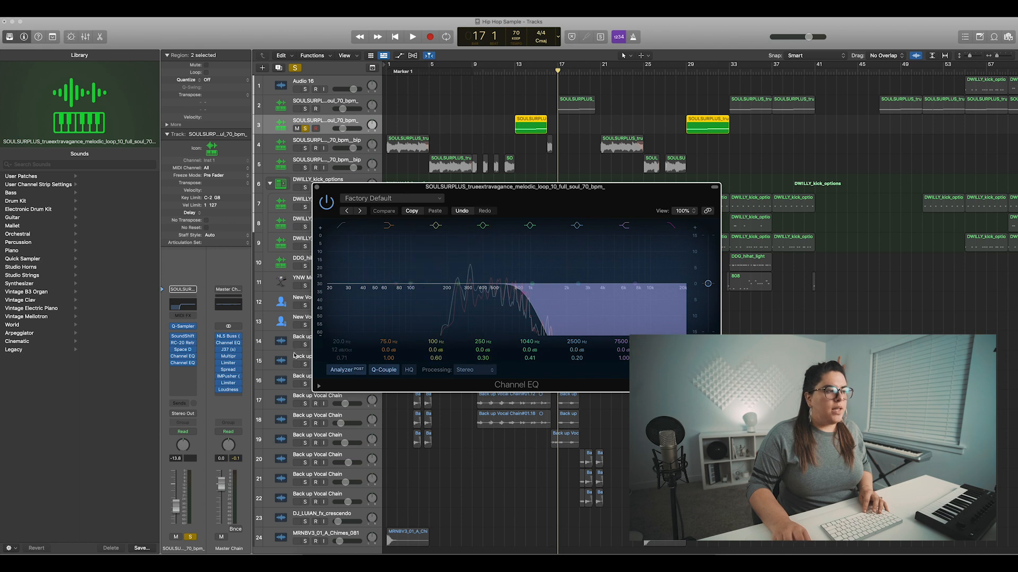
pyautogui.click(182, 356)
pyautogui.moveTo(500, 133); pyautogui.dragTo(497, 76)
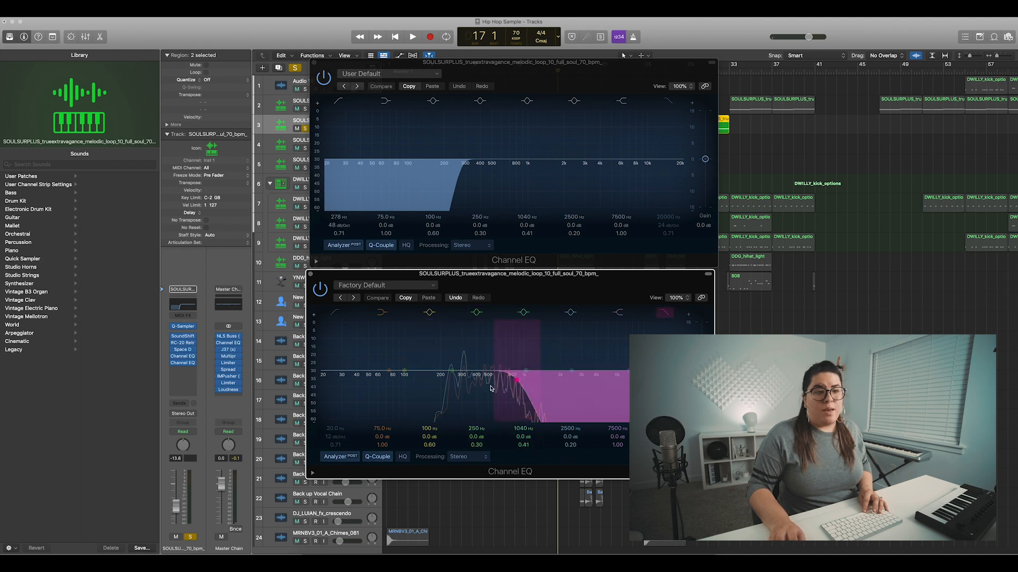
pyautogui.click(314, 64)
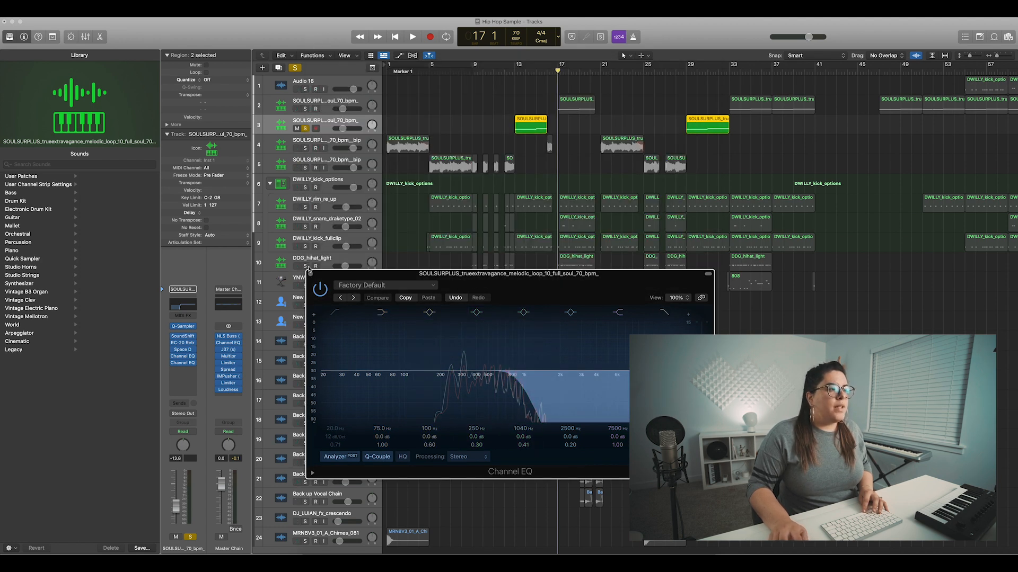
pyautogui.click(311, 275)
# - Play the filtered sample from bar 13 against track 2 by toggling track 2's solo, and clear the solos on both tracks
pyautogui.hotkey('shift', 'space')
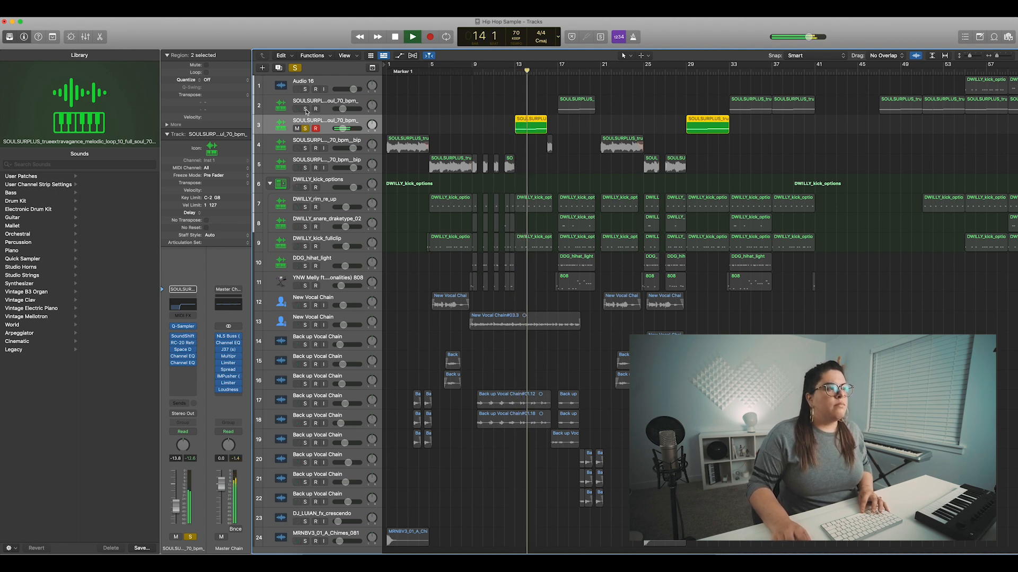
pyautogui.click(306, 108)
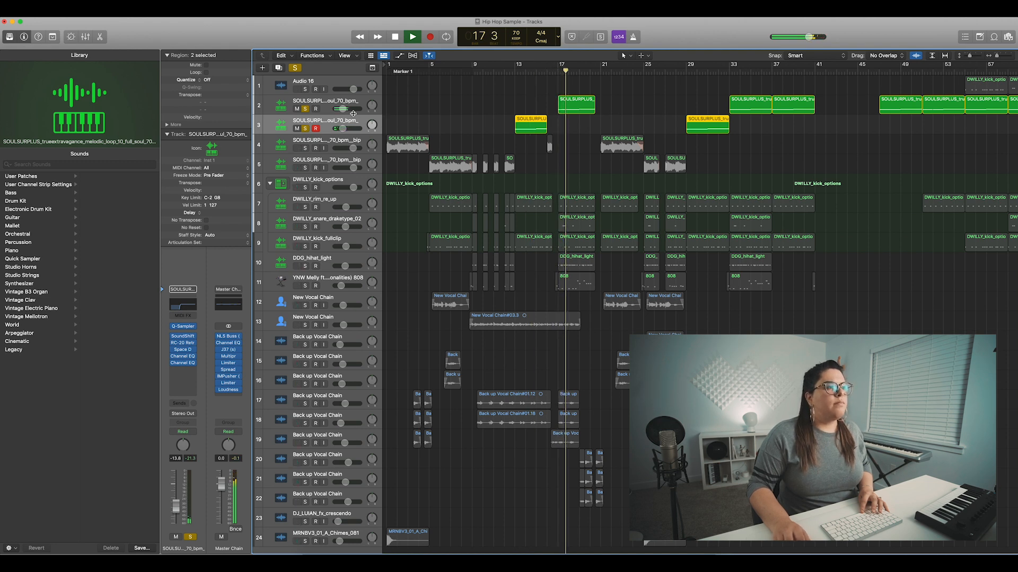
pyautogui.click(306, 109)
pyautogui.press('space')
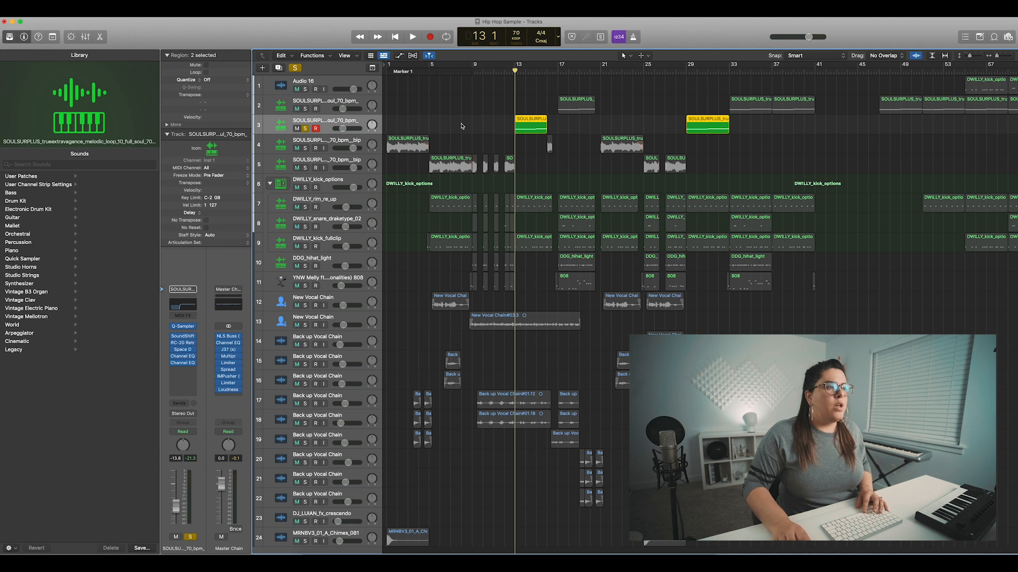
pyautogui.click(306, 128)
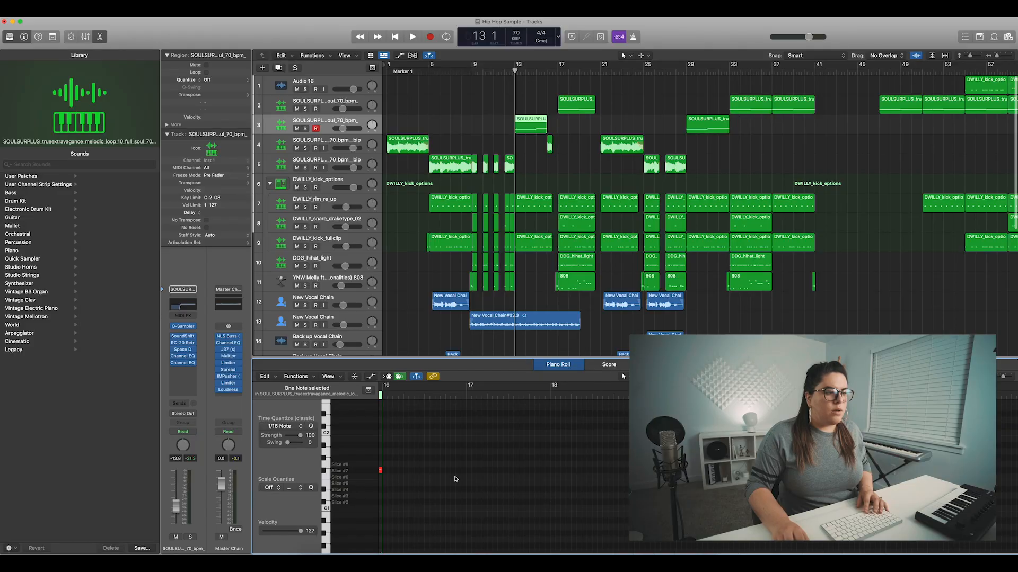
# - Examine the track 3 sample region at bar 13 with its region commands, and the audio regions on track 4
pyautogui.click(539, 131)
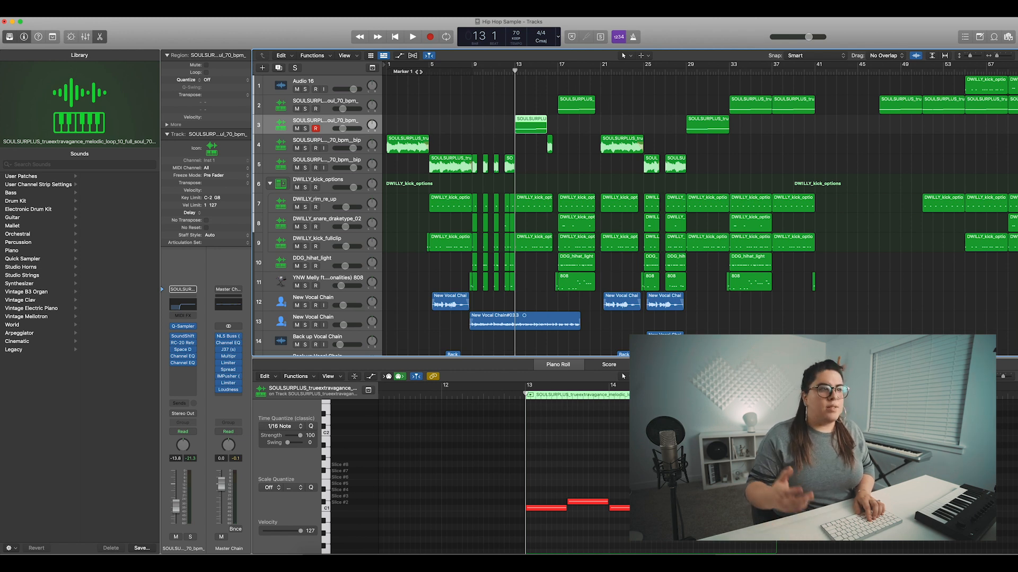
pyautogui.rightClick(536, 129)
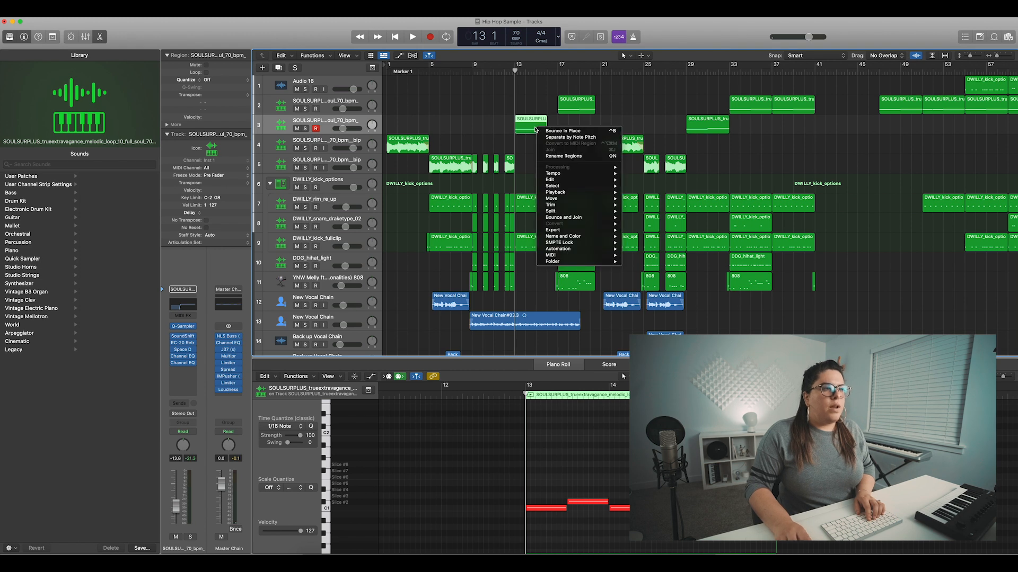
pyautogui.click(456, 136)
pyautogui.click(364, 142)
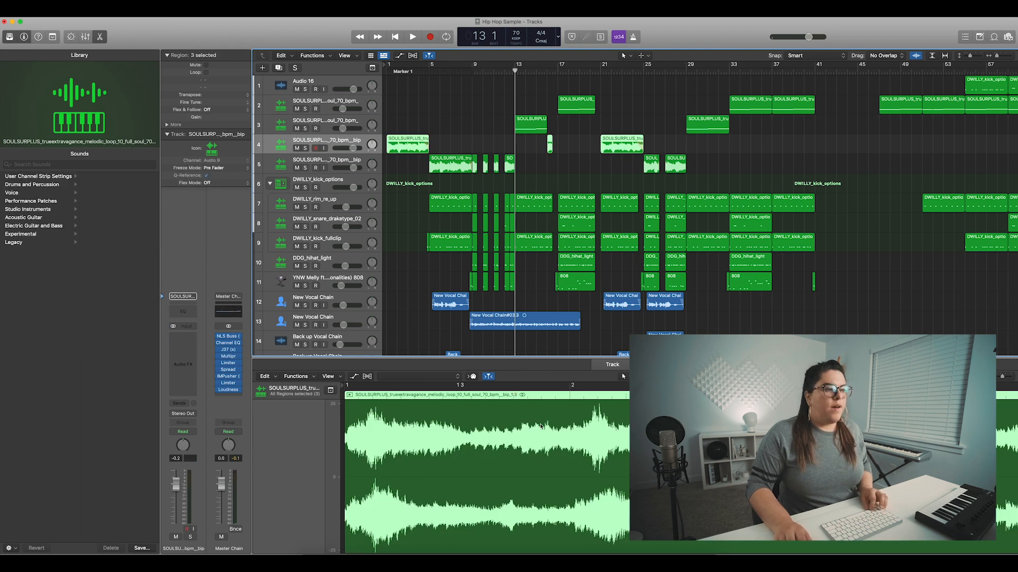
pyautogui.scroll(-3, 540, 425)
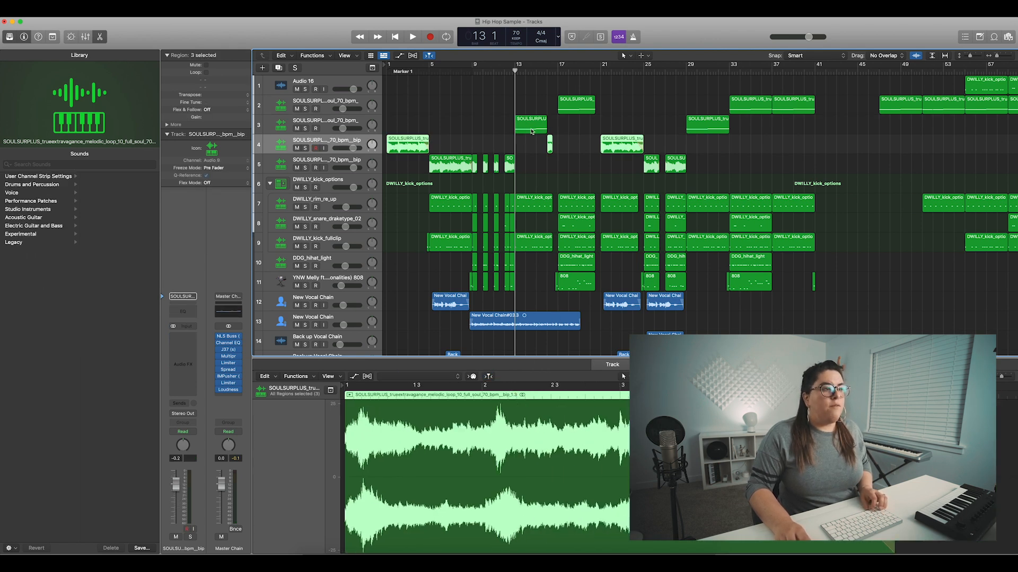
# - Play back the transition from the intro loop on track 4 into the section starting at bar 5
pyautogui.scroll(5, 413, 144)
pyautogui.click(431, 108)
pyautogui.press('space')
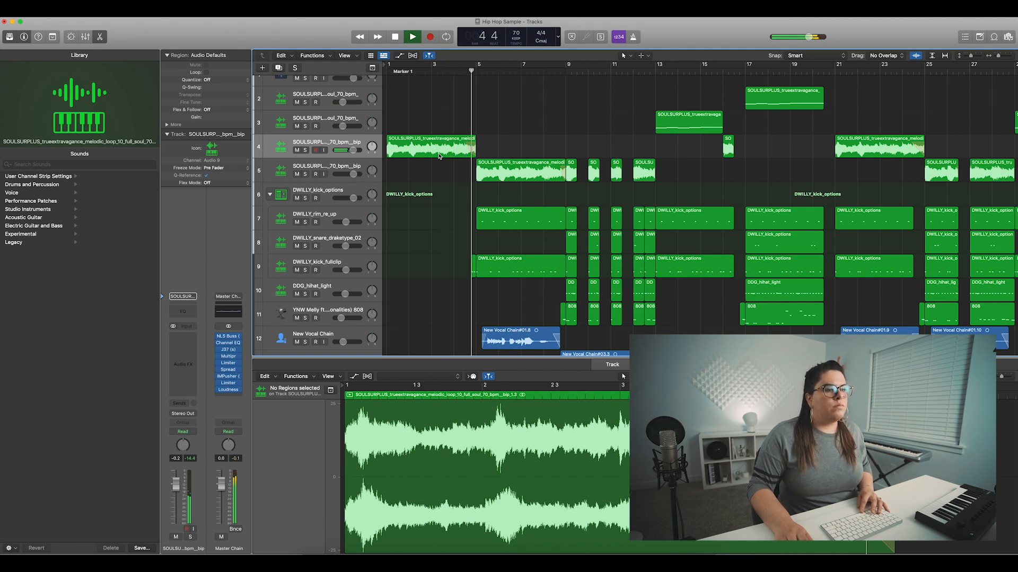
pyautogui.press('space')
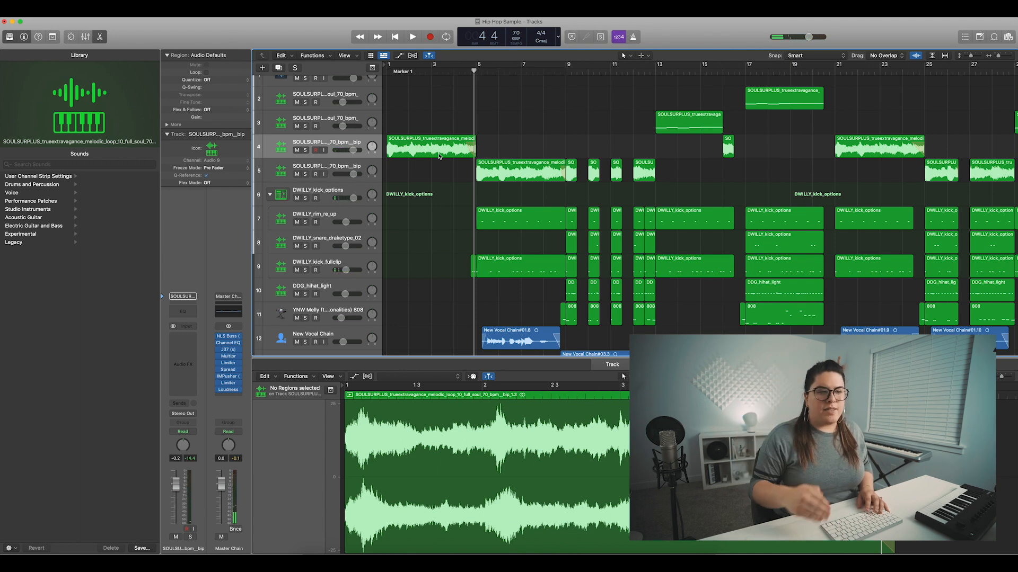
# - Select the intro loop region on track 4 and switch to the Fade tool
pyautogui.click(438, 156)
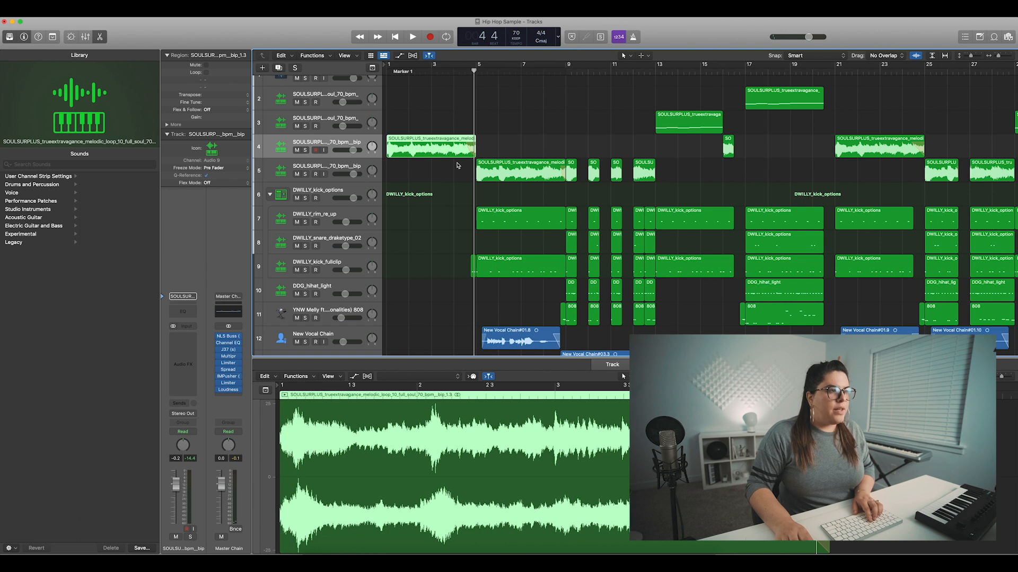
pyautogui.press('t')
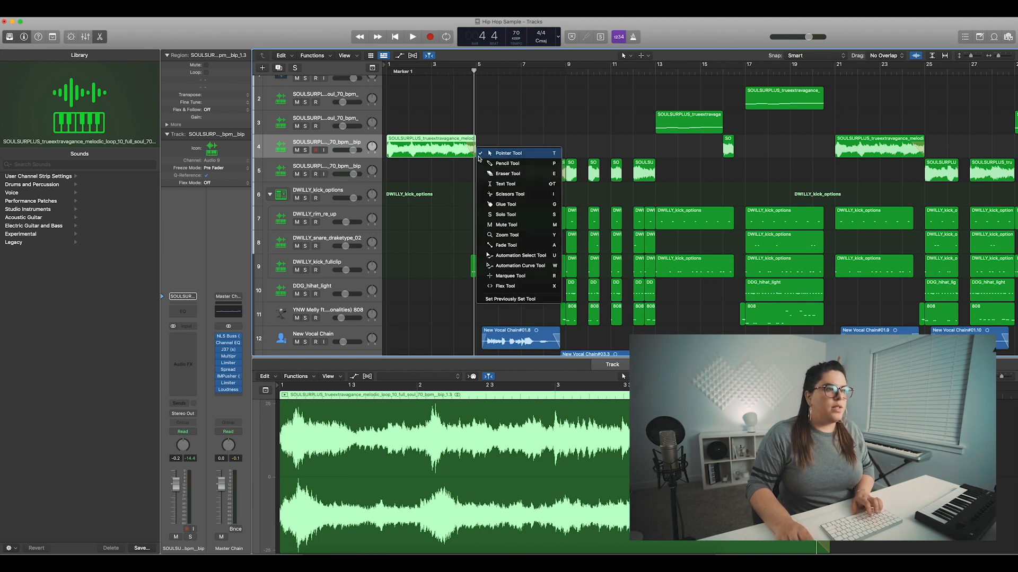
pyautogui.click(479, 160)
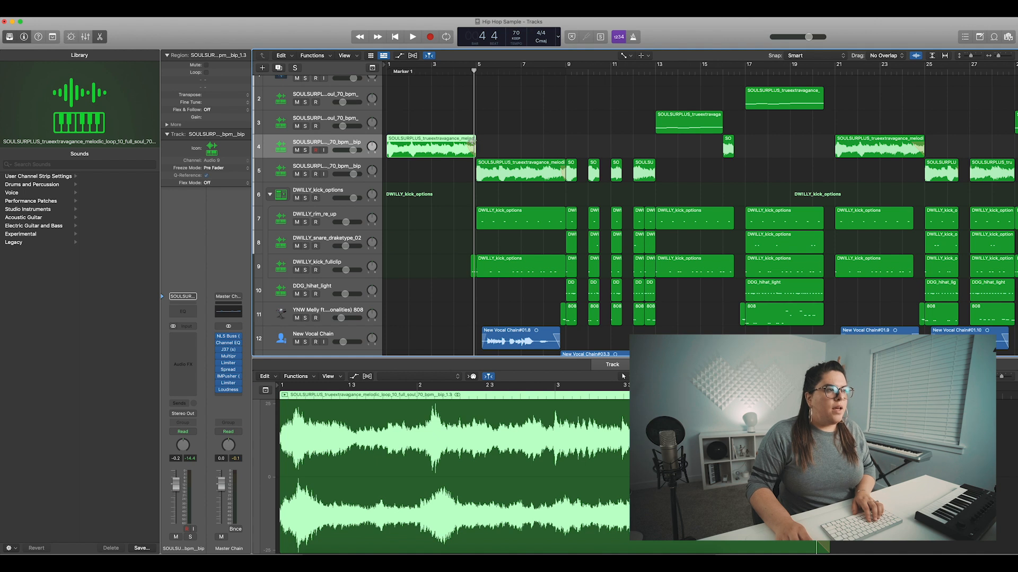
# - Check the fade type options, including Slow Down, for the track 5 sample region at bar 12
pyautogui.click(653, 173)
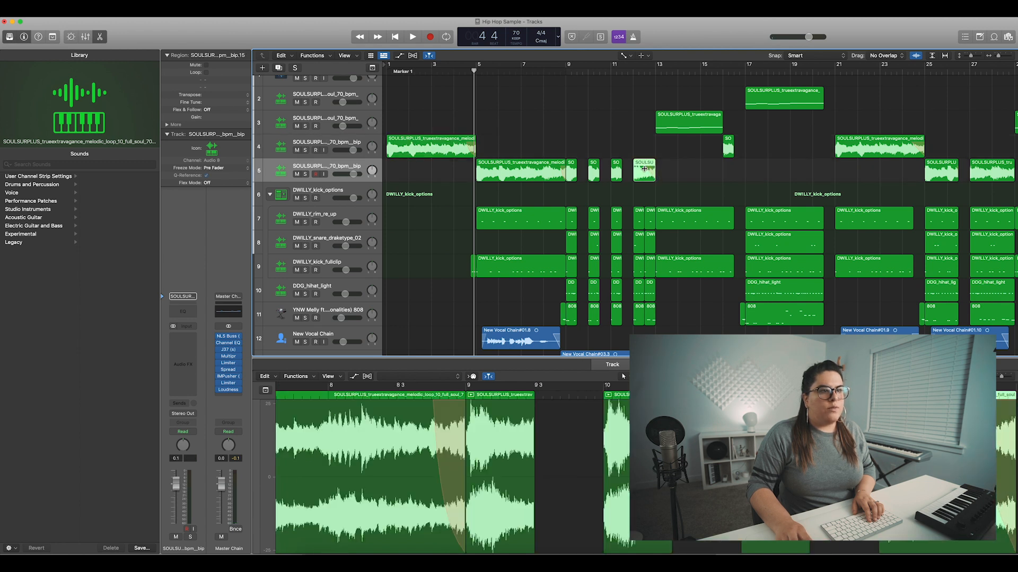
pyautogui.rightClick(646, 168)
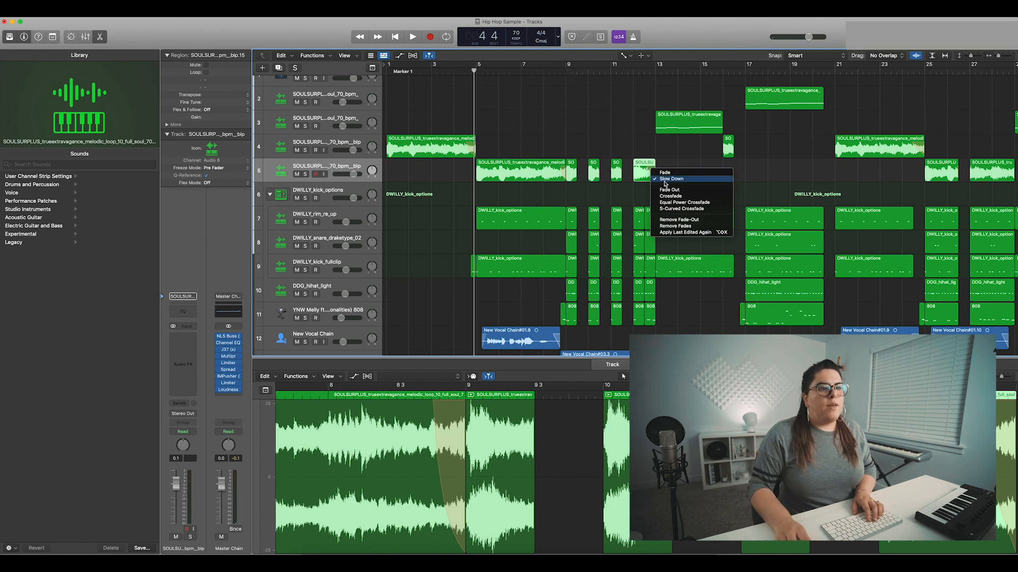
pyautogui.click(675, 162)
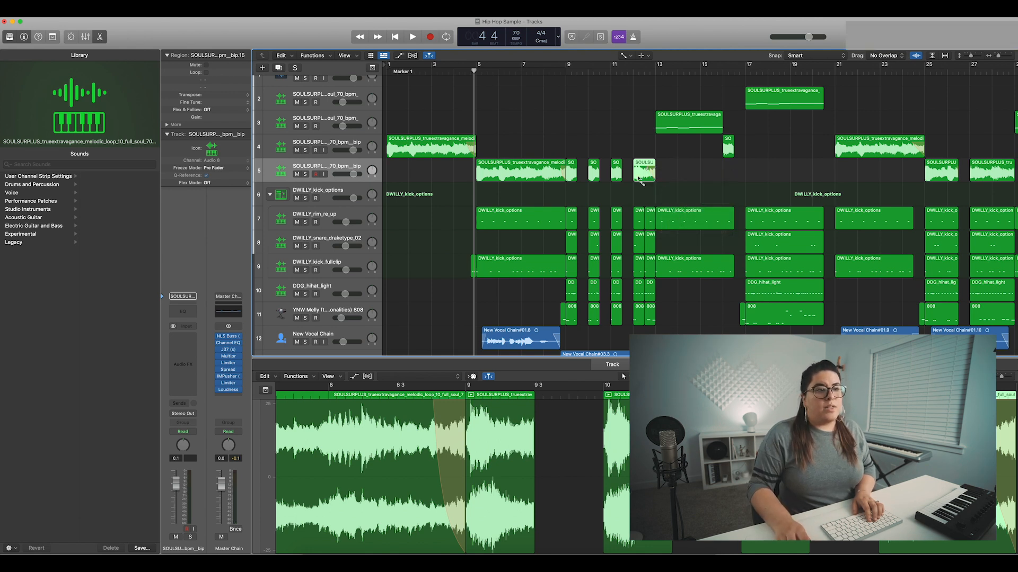
# - Play back the slow-down transitions leading into bar 5 and from bar 8 beat 3 through the chopped sections
pyautogui.press('space')
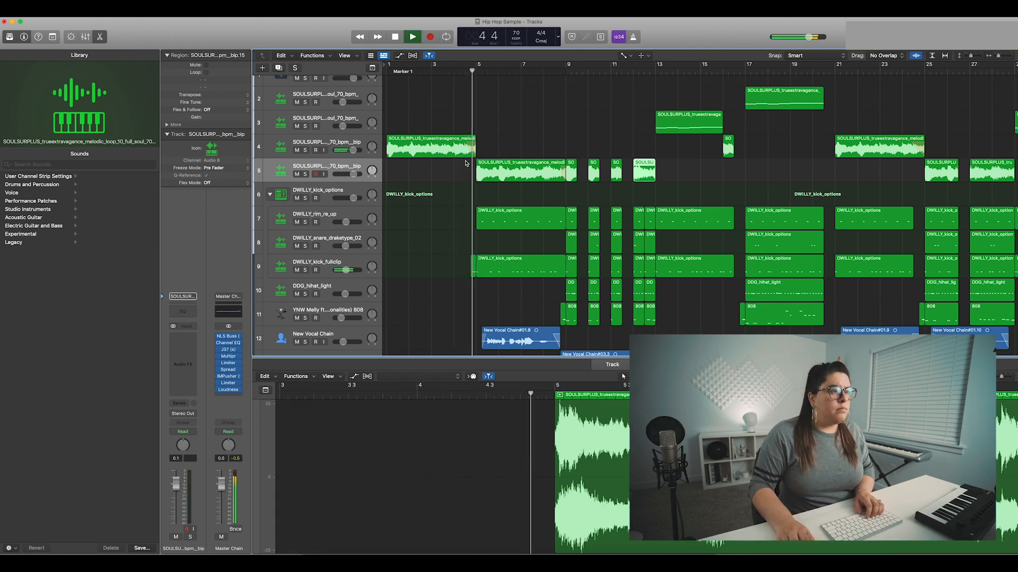
pyautogui.press('space')
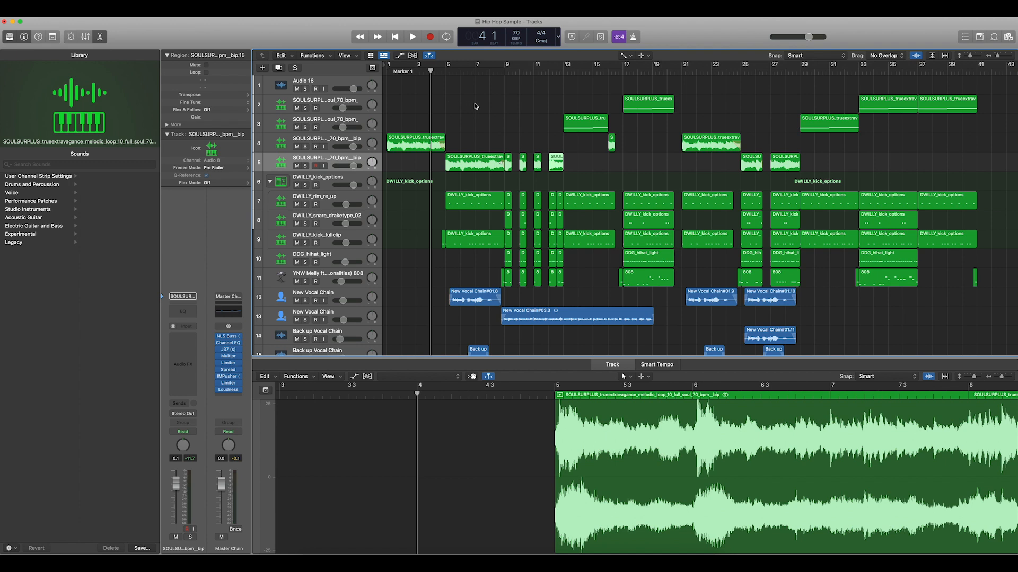
pyautogui.click(497, 73)
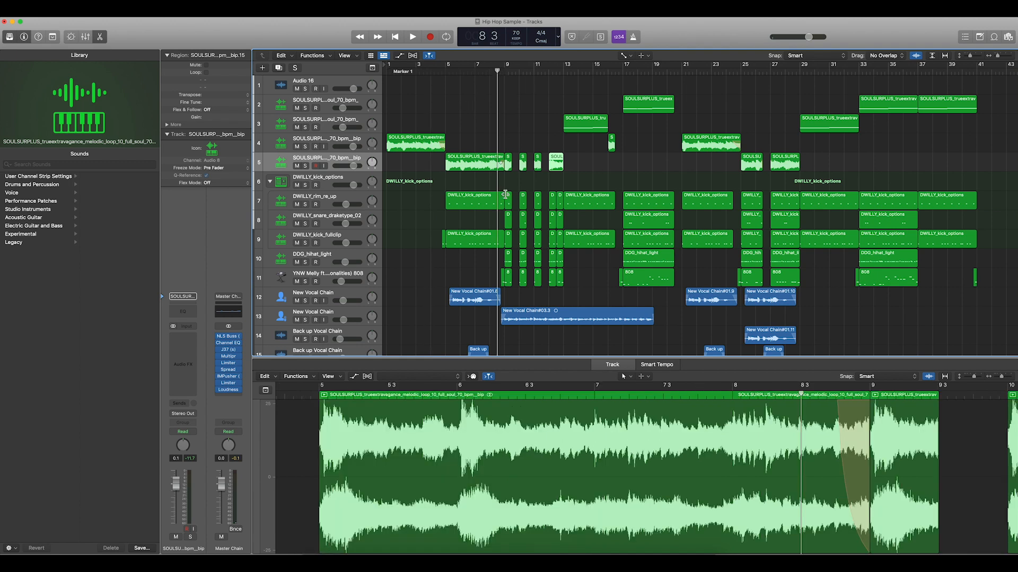
pyautogui.press('space')
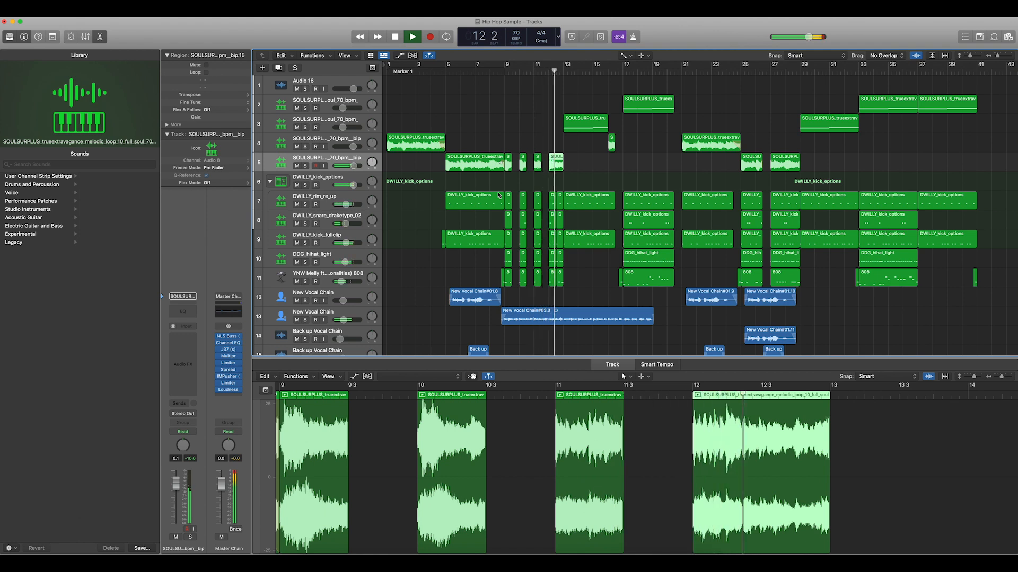
pyautogui.press('space')
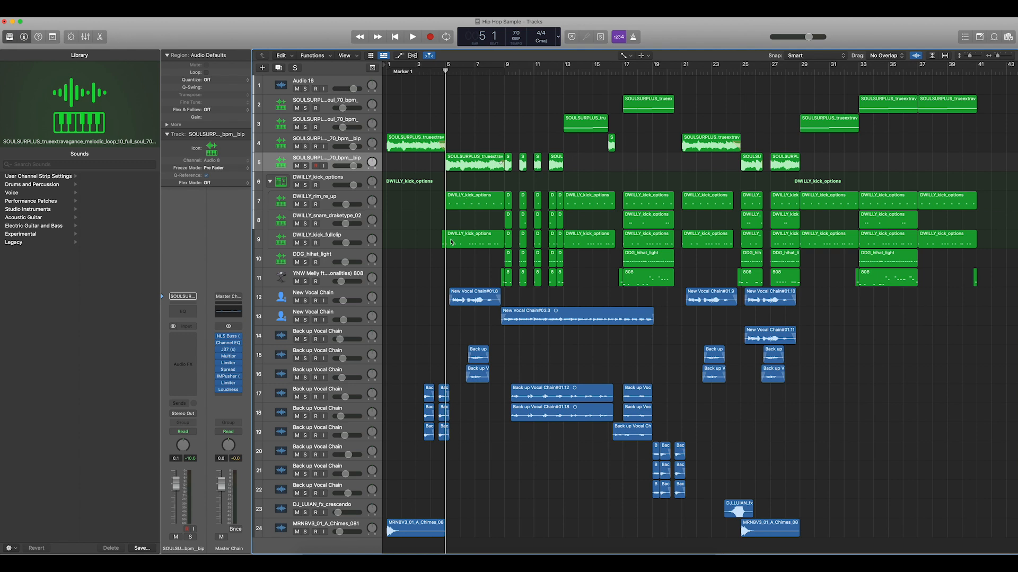
# - Play the arrangement from bar 5 and select the short chopped regions at bar 9 on the sample, drum and 808 tracks
pyautogui.press('space')
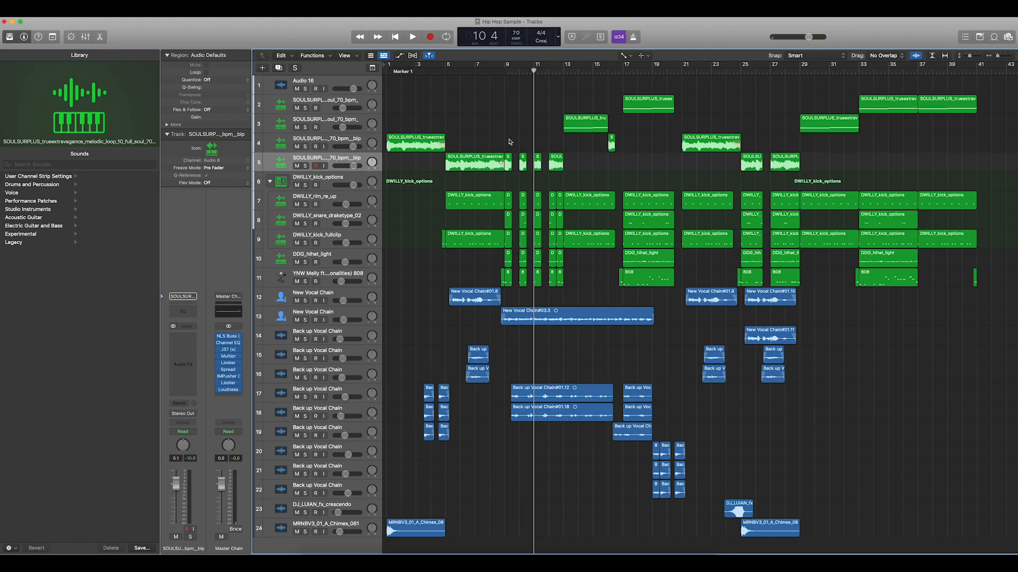
pyautogui.moveTo(510, 142); pyautogui.dragTo(511, 284)
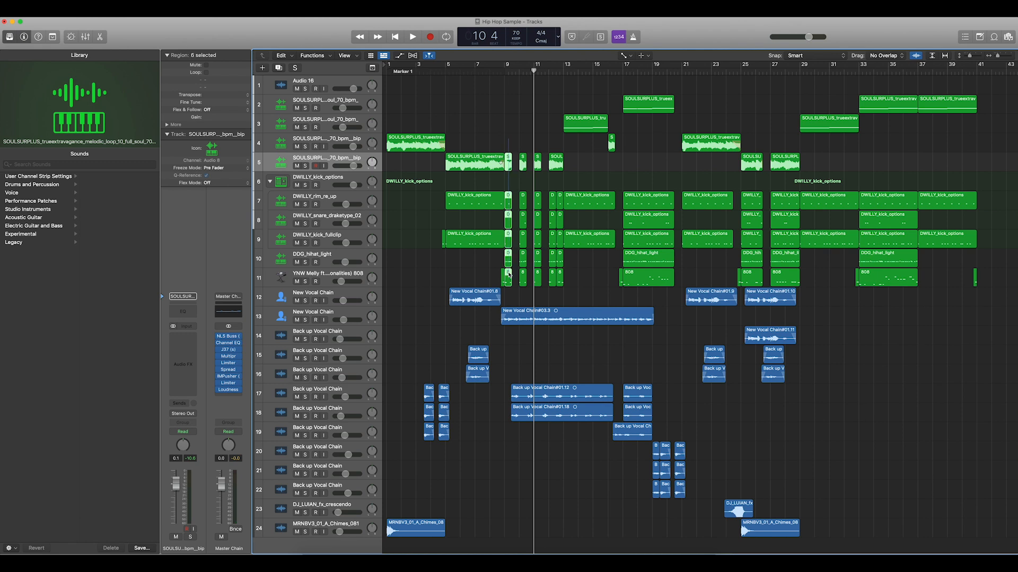
# - Deselect the chopped regions and play them from bar 9 to the end of bar 12
pyautogui.click(515, 179)
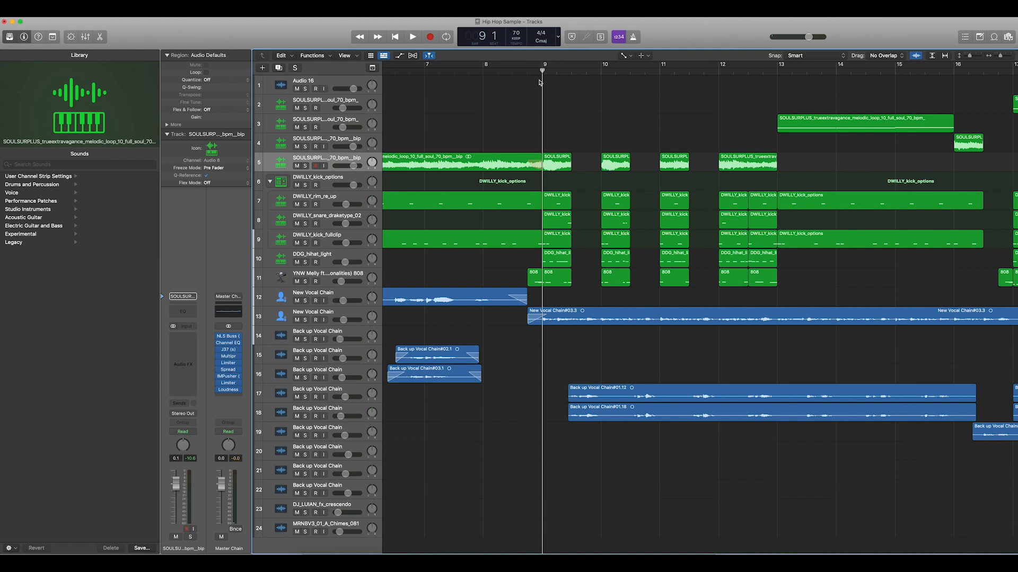
pyautogui.press('space')
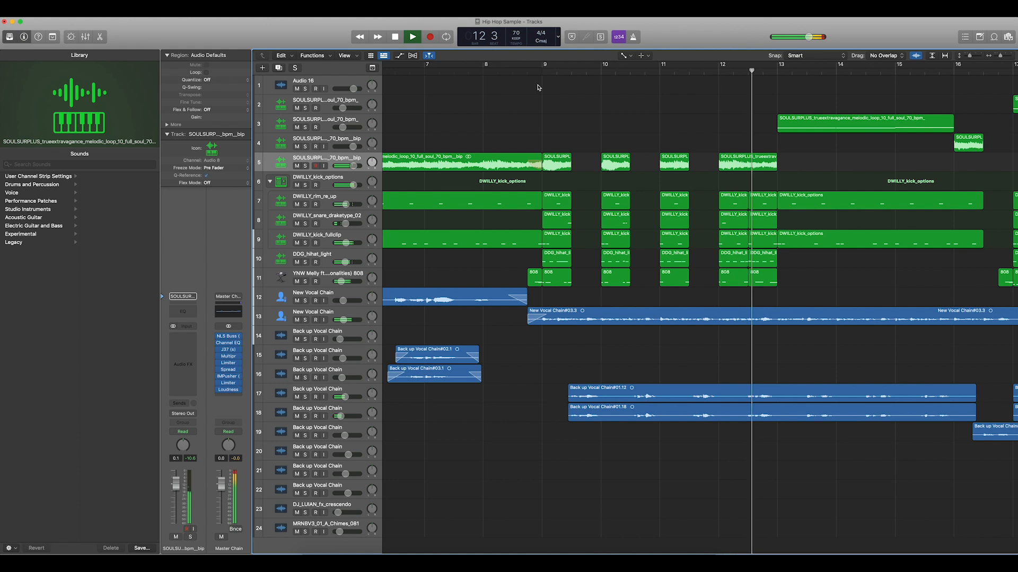
pyautogui.press('space')
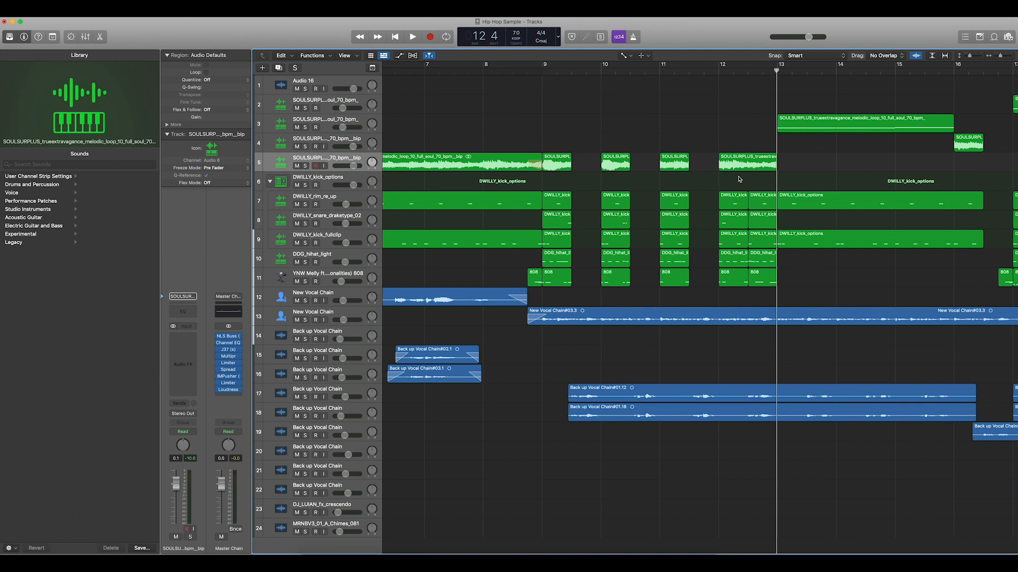
# - Play the filtered sample section on track 3 from bar 13 through bar 14
pyautogui.click(536, 65)
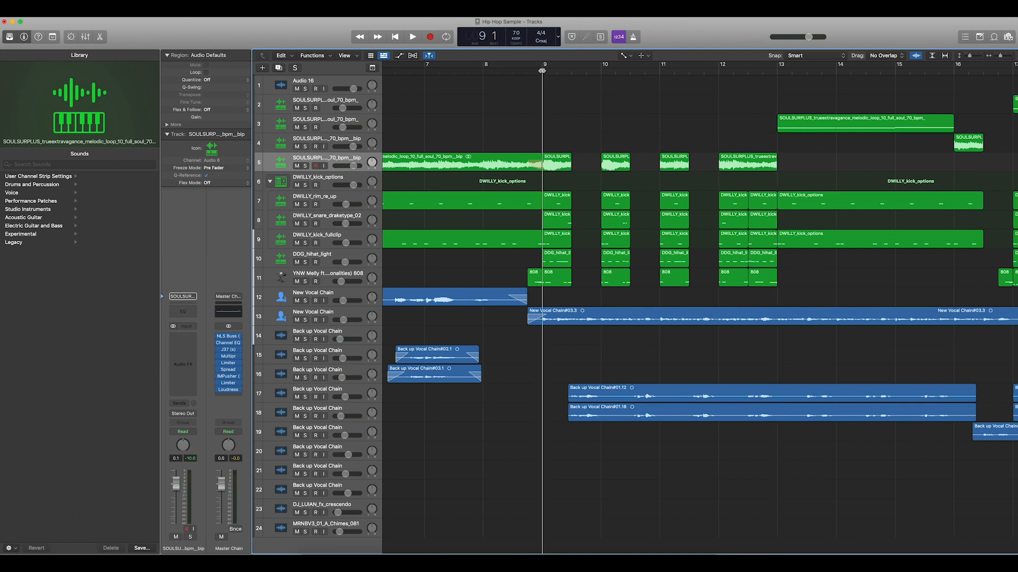
pyautogui.press('super+Left')
pyautogui.scroll(-1, 570, 139)
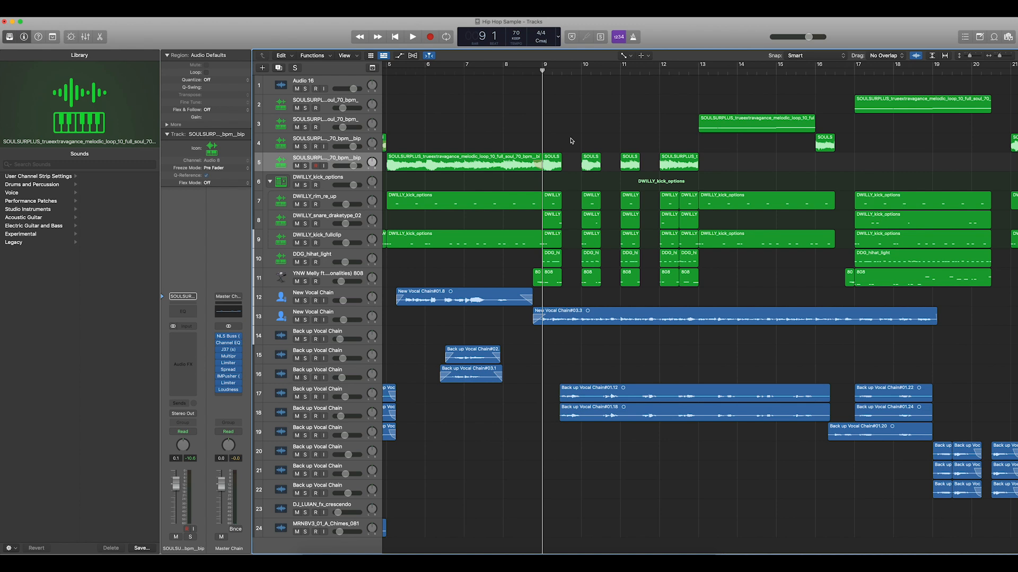
pyautogui.scroll(-3, 571, 140)
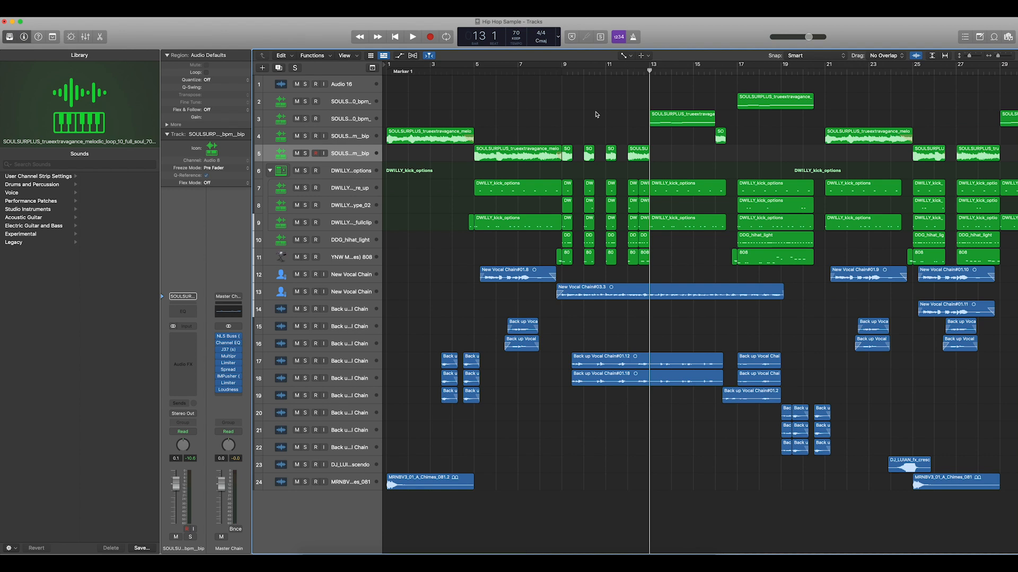
pyautogui.press('space')
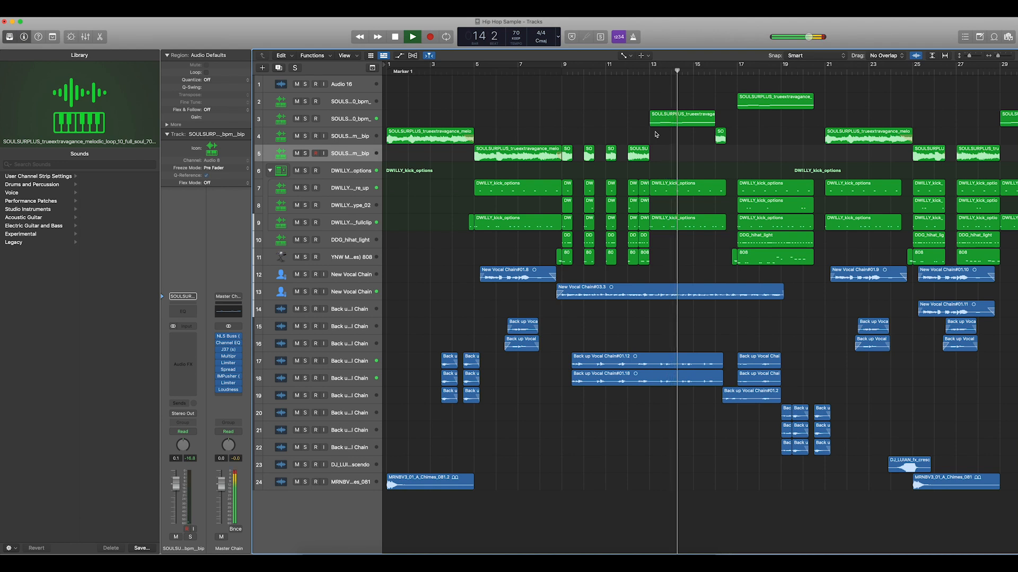
pyautogui.press('space')
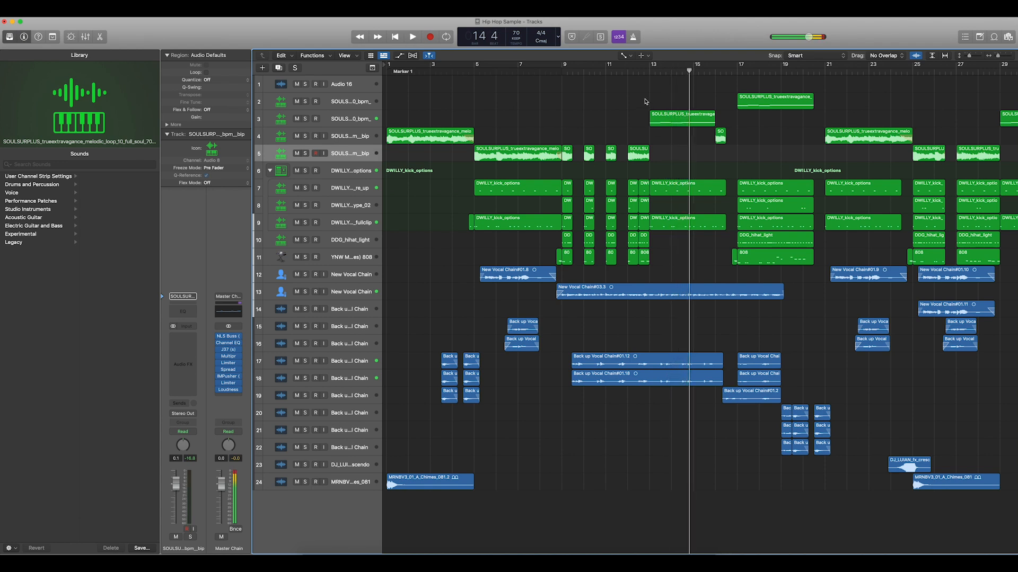
# - Select the track 3 sample region at bar 13 and play the transition from bar 12 through bar 16
pyautogui.click(628, 72)
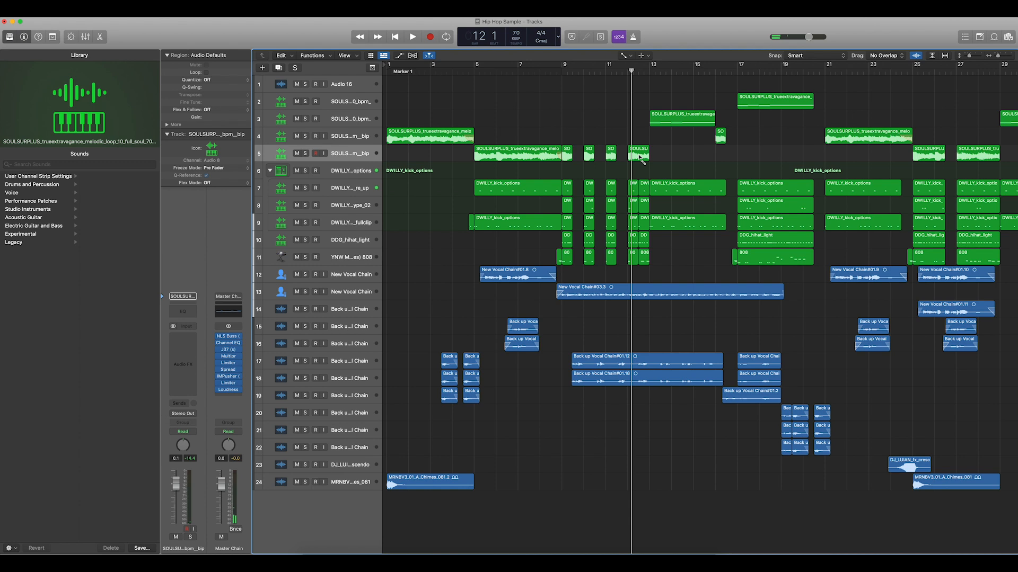
pyautogui.click(671, 118)
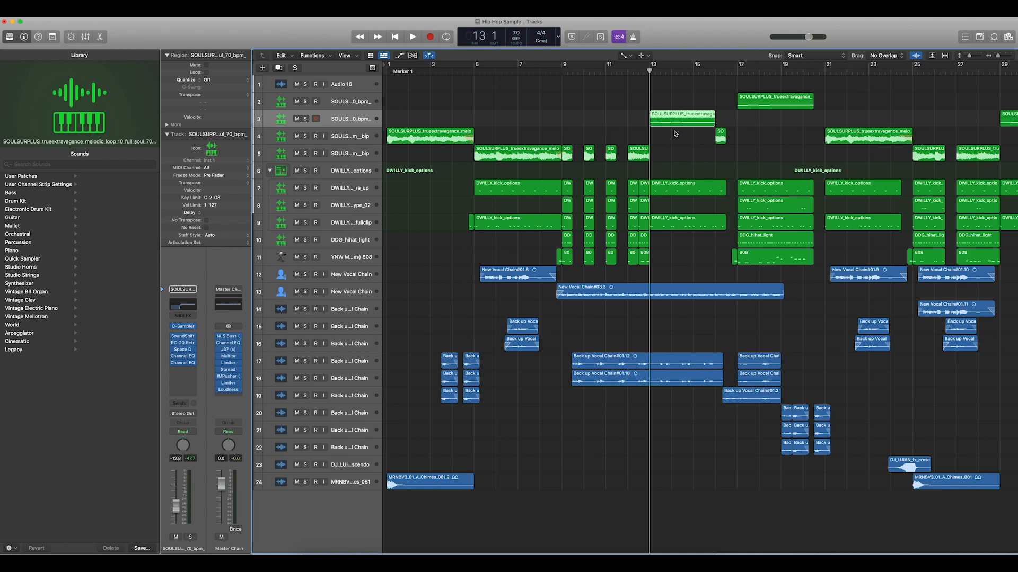
pyautogui.click(632, 70)
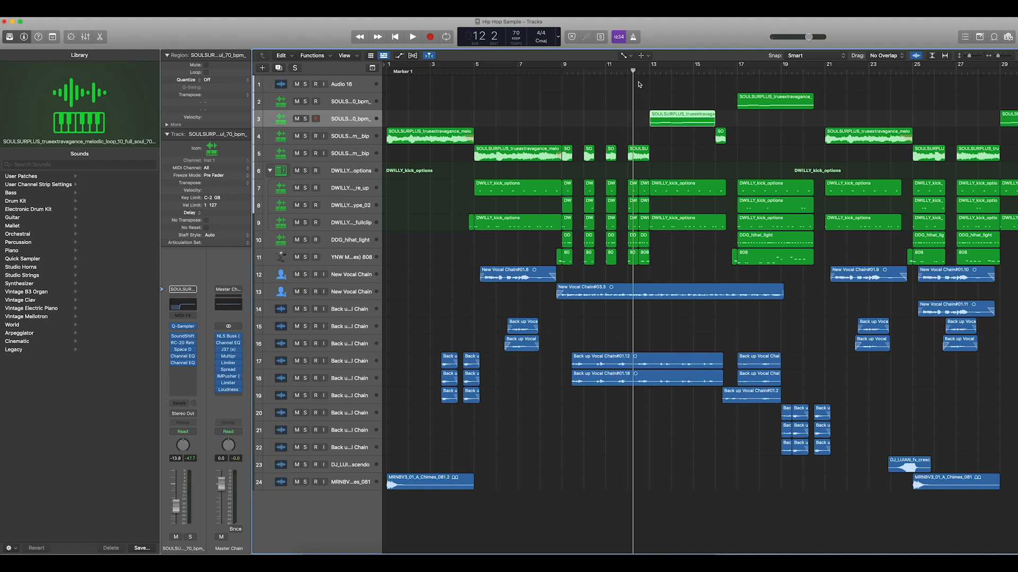
pyautogui.press('space')
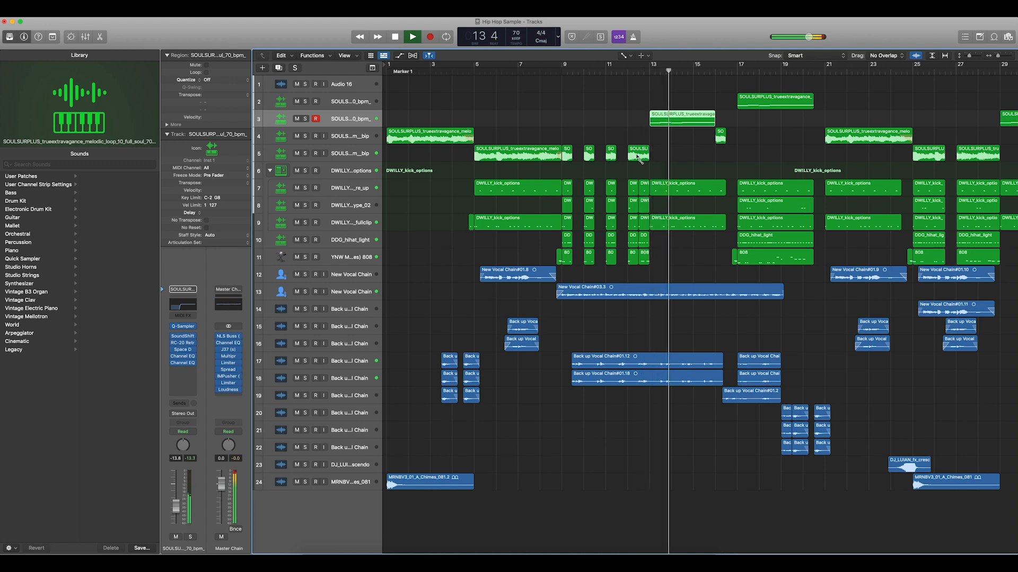
pyautogui.hscroll(3, 662, 168)
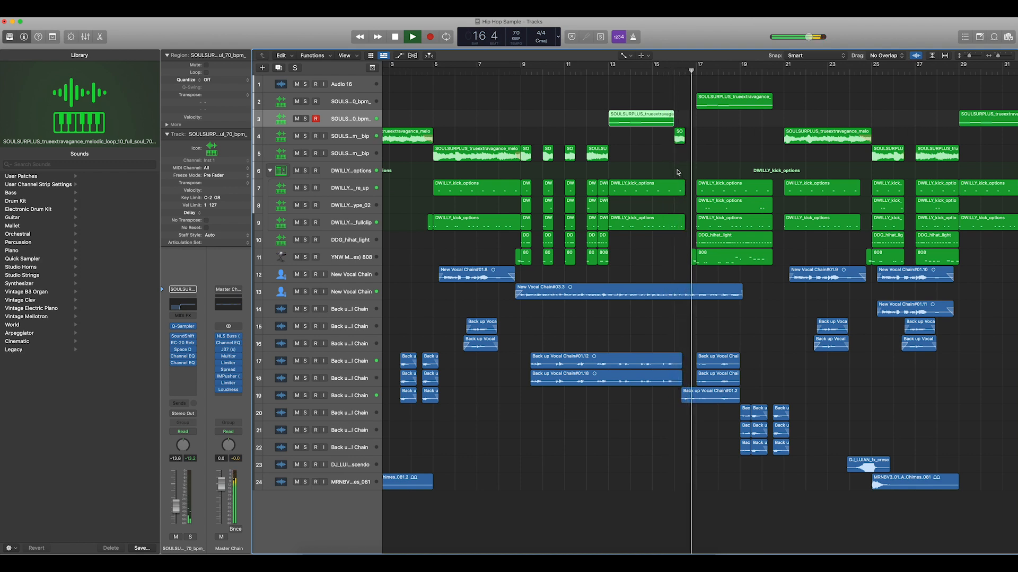
pyautogui.press('space')
# - Select the backing vocal region on track 19 and play from bar 16 beat 3
pyautogui.click(686, 71)
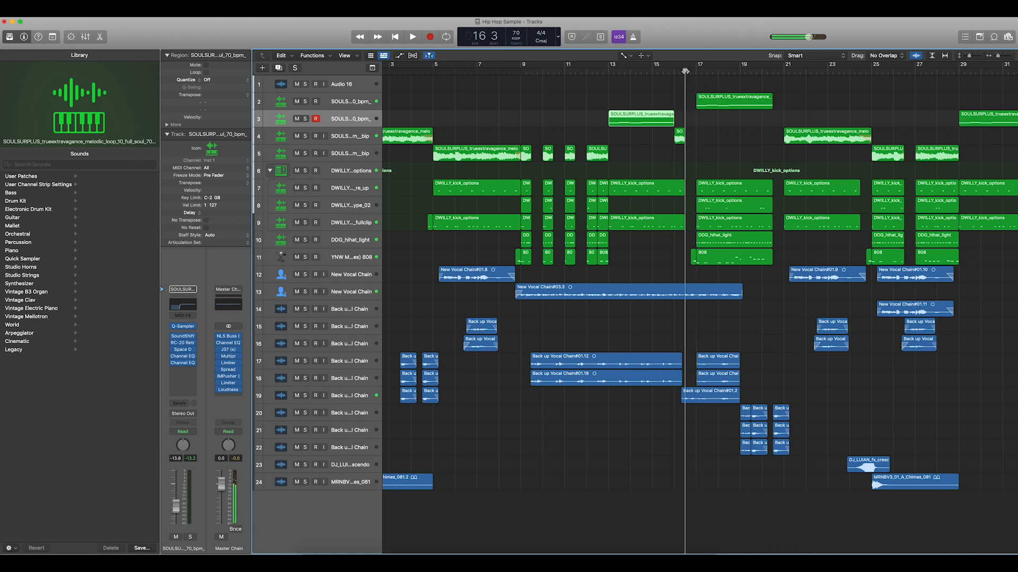
pyautogui.click(688, 316)
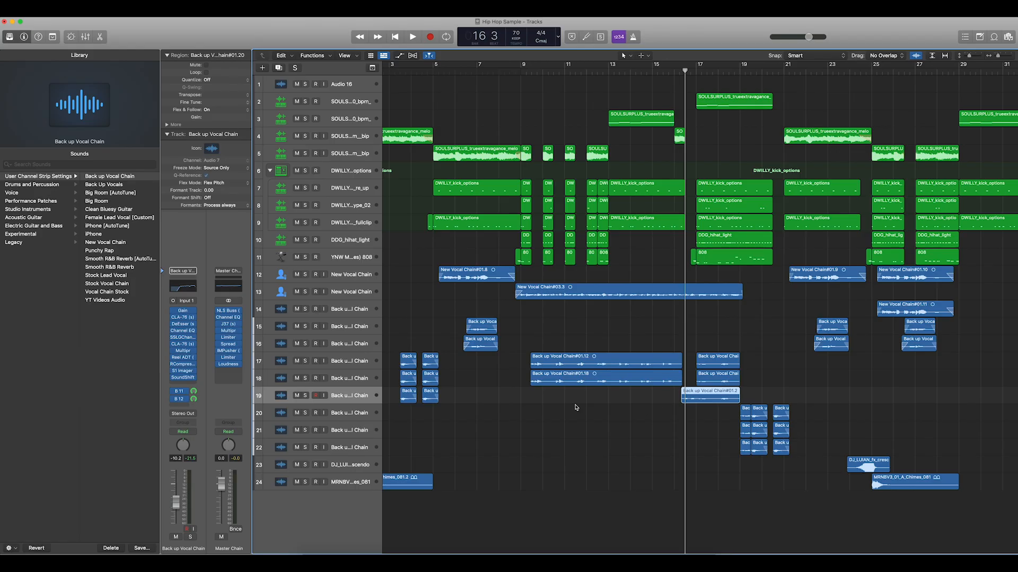
pyautogui.press('space')
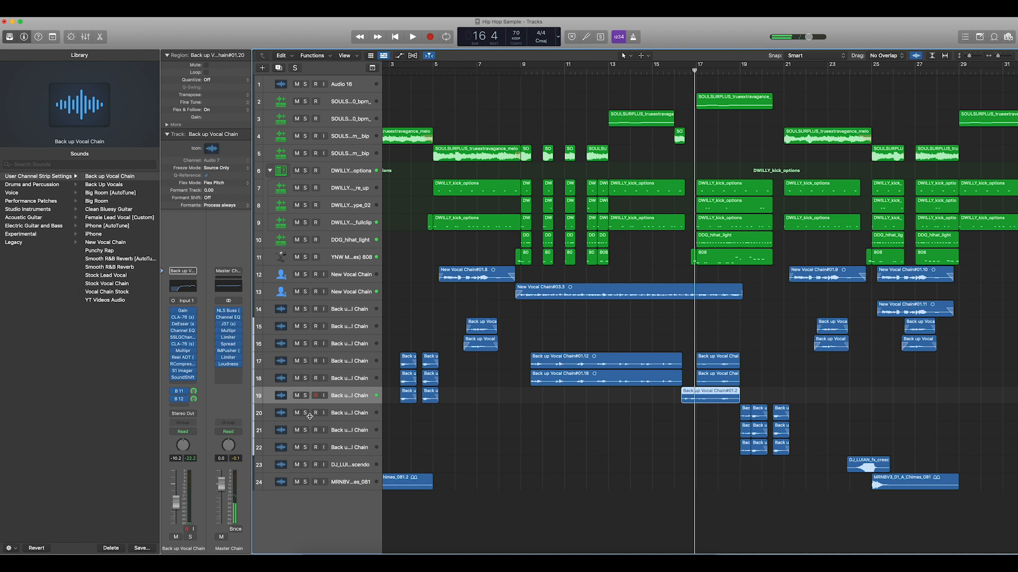
# - Mute the track 19 backing vocal, play the transition from bar 16 to bar 17, and unmute the track
pyautogui.click(296, 396)
pyautogui.click(674, 71)
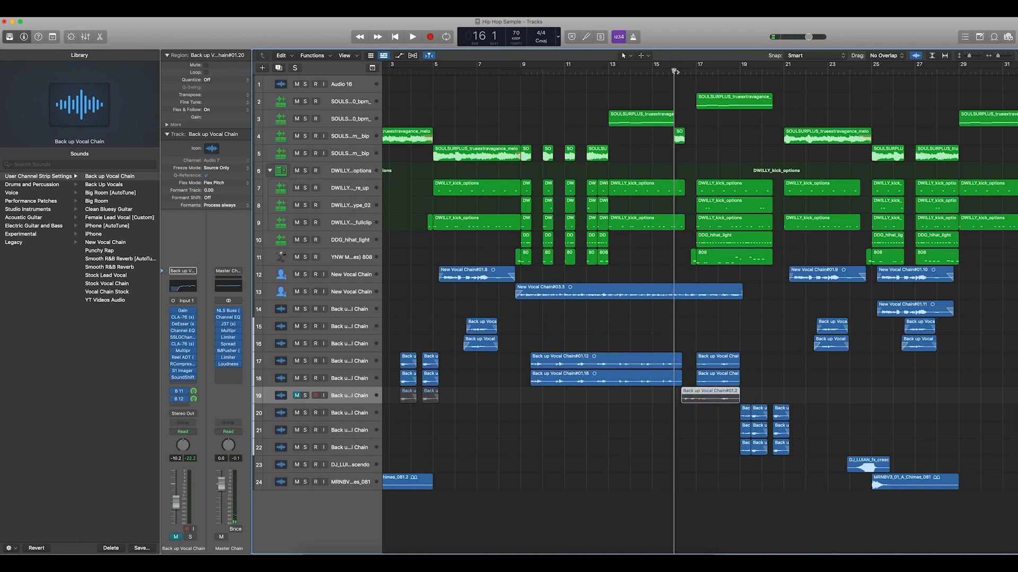
pyautogui.press('space')
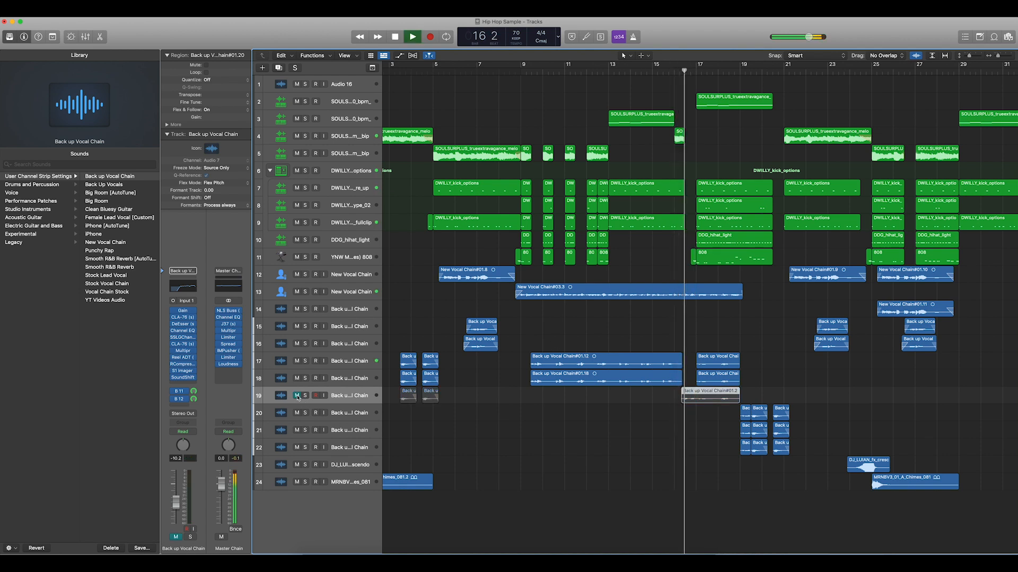
pyautogui.press('space')
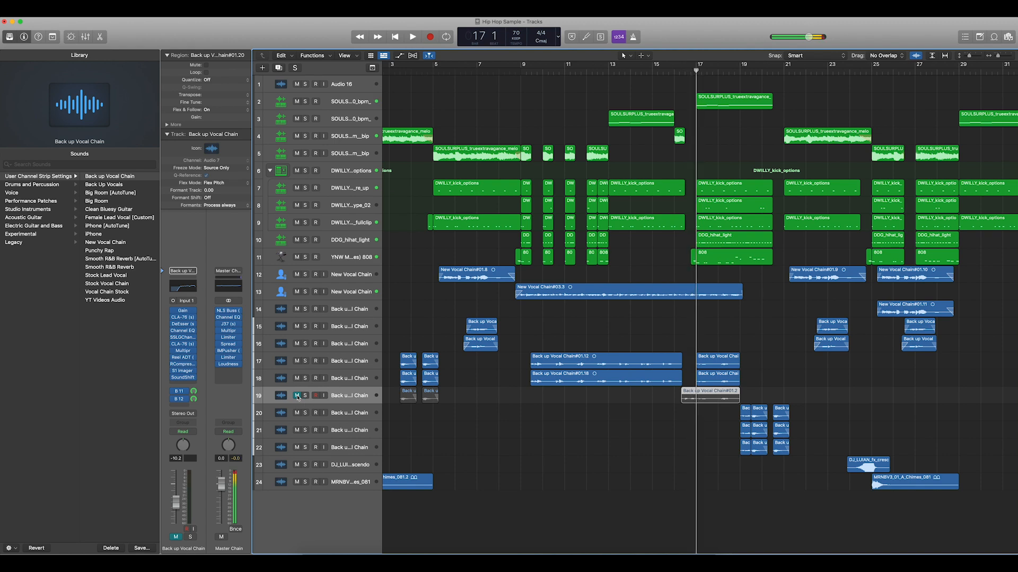
pyautogui.click(297, 396)
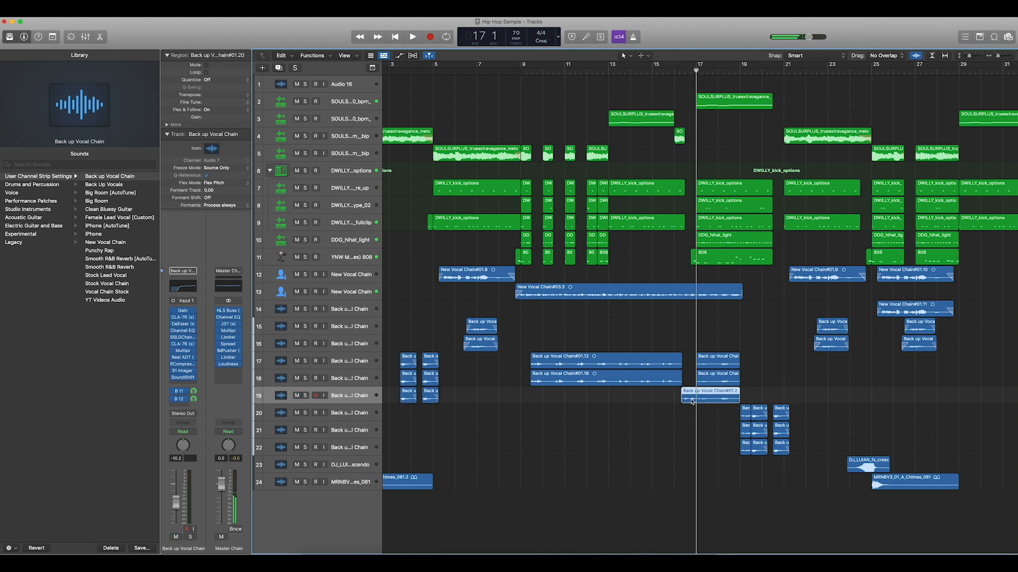
# - Play the arrangement from bar 15 beat 3 to bar 18 beat 2 with the track 19 vocal included
pyautogui.click(684, 74)
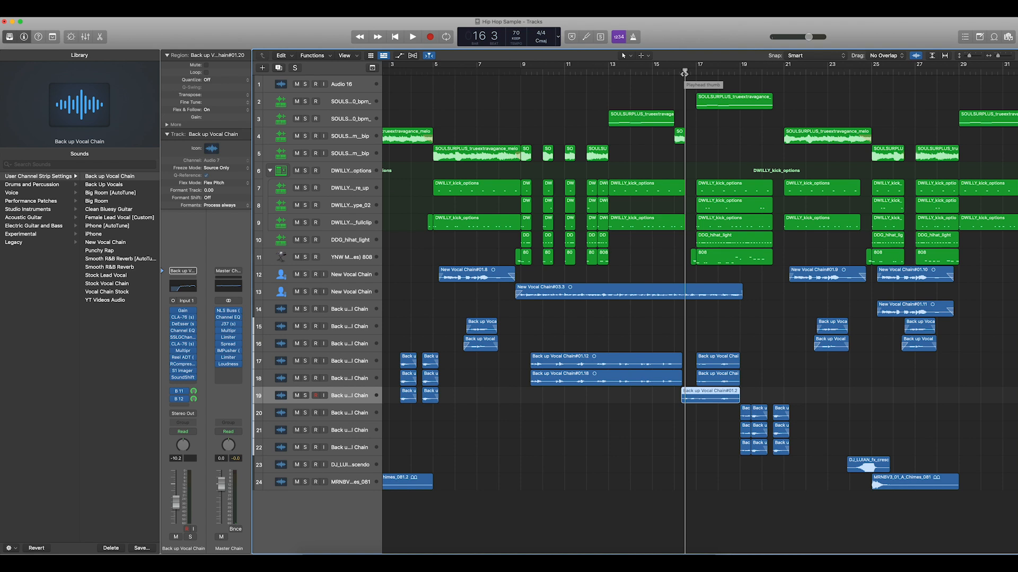
pyautogui.moveTo(684, 73); pyautogui.dragTo(663, 72)
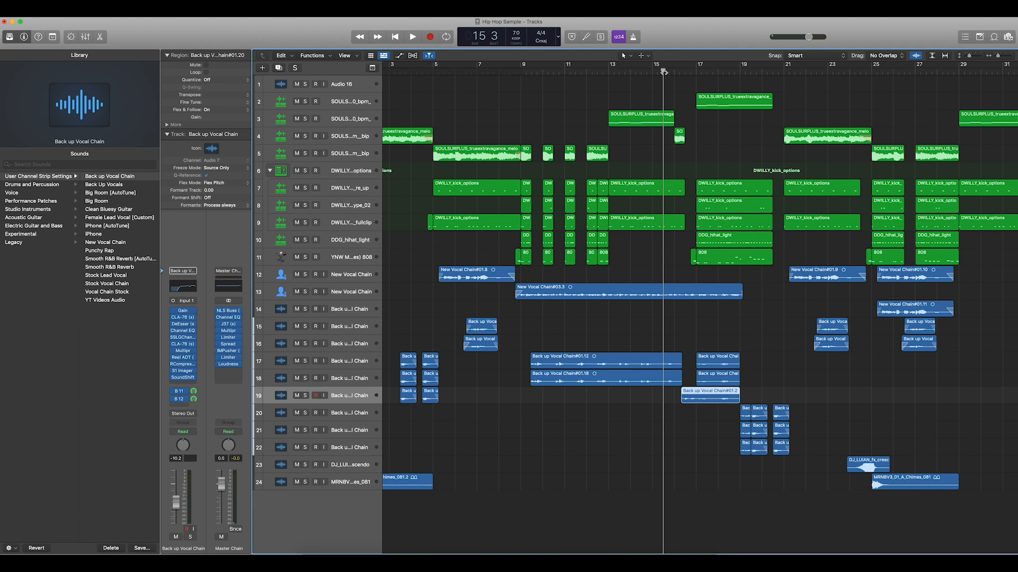
pyautogui.press('space')
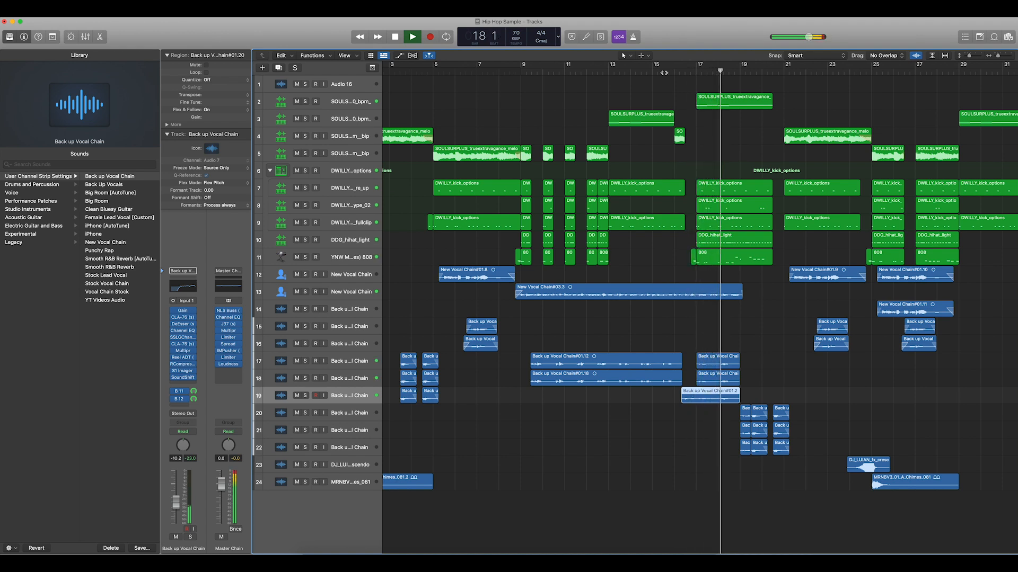
pyautogui.press('space')
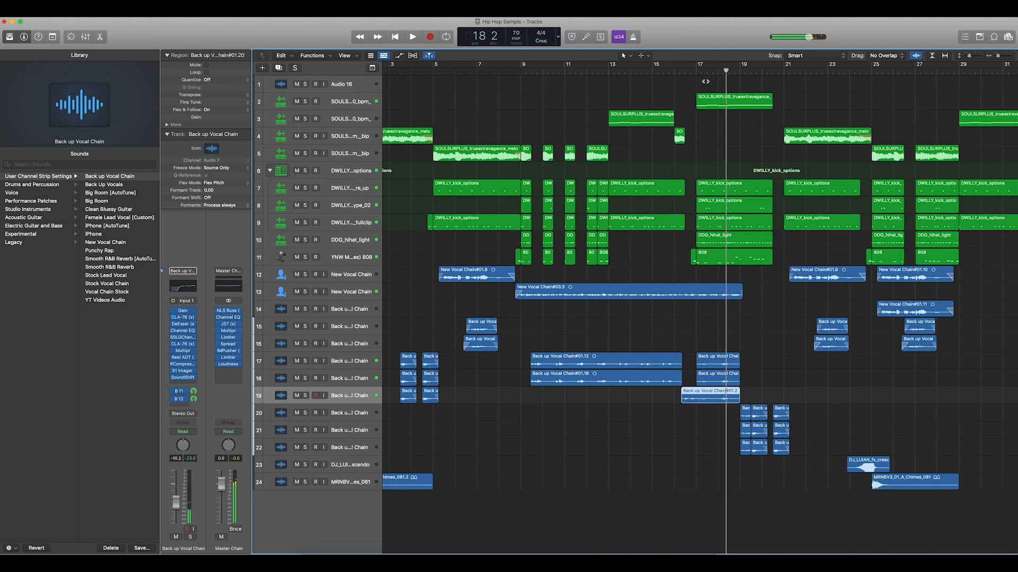
# - Continue playback from bar 18 beat 2, pausing in bar 21, and play on to bar 27 beat 2
pyautogui.hscroll(5, 709, 114)
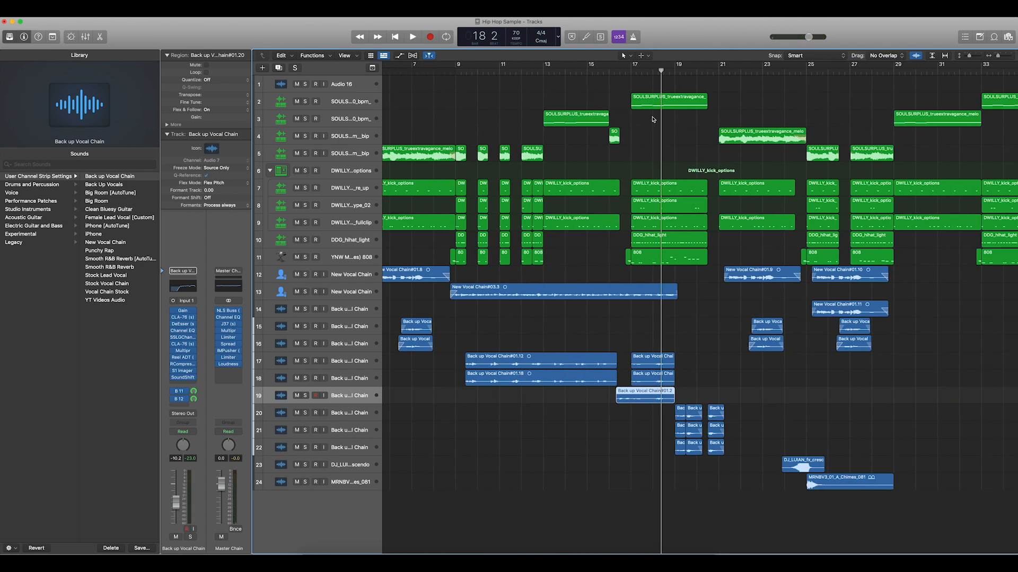
pyautogui.hscroll(1, 653, 120)
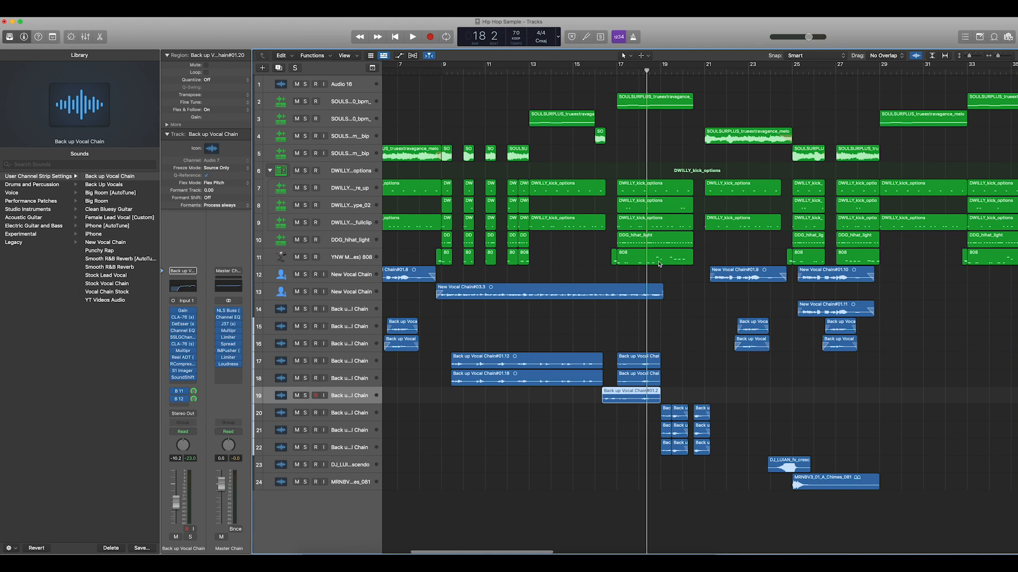
pyautogui.press('space')
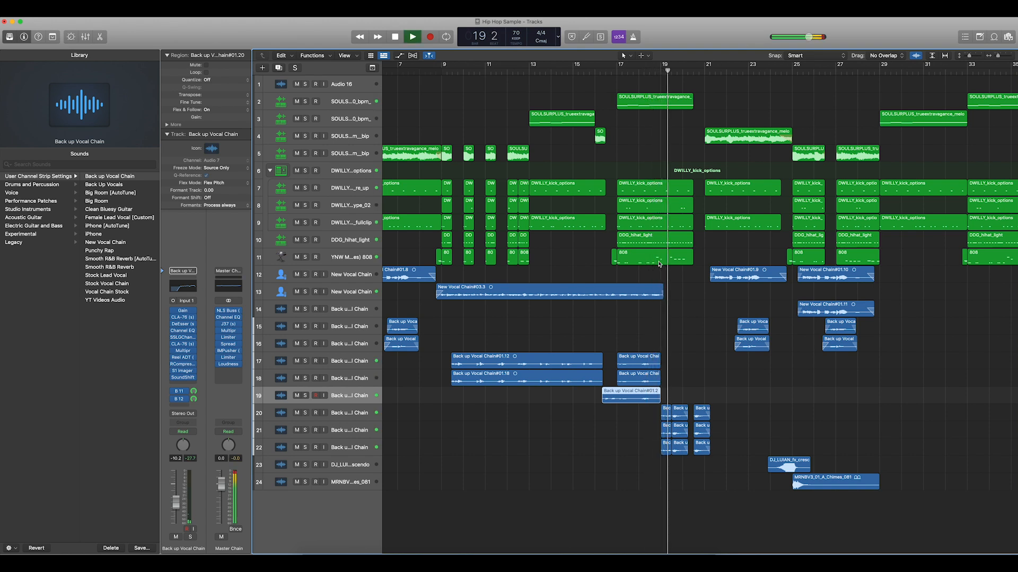
pyautogui.hscroll(5, 659, 263)
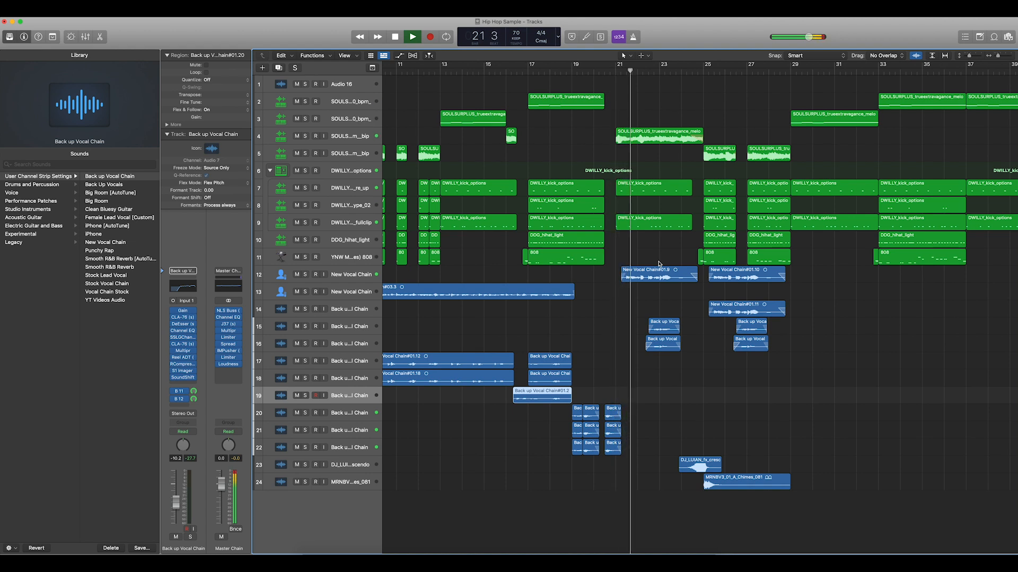
pyautogui.press('space')
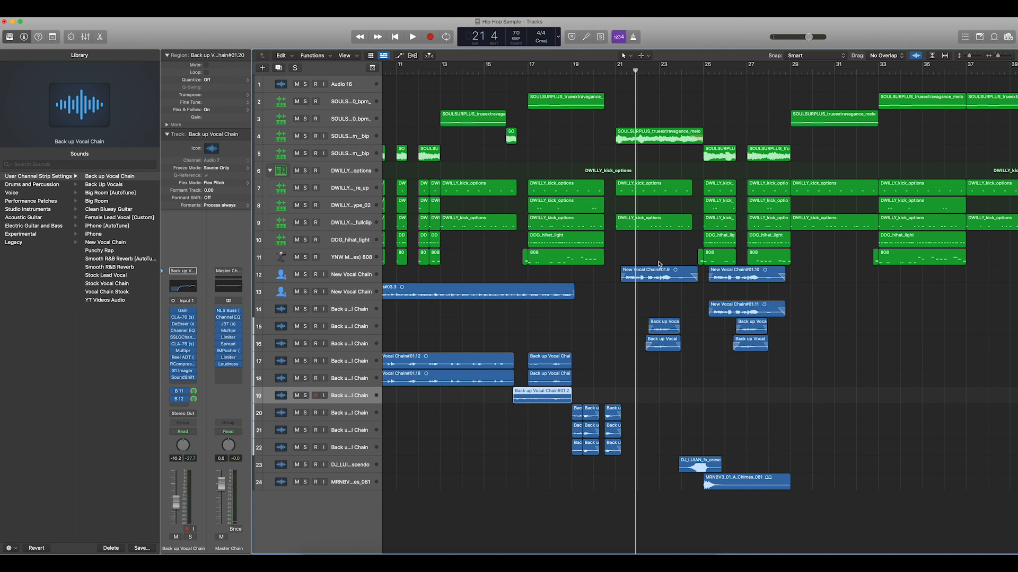
pyautogui.press('space')
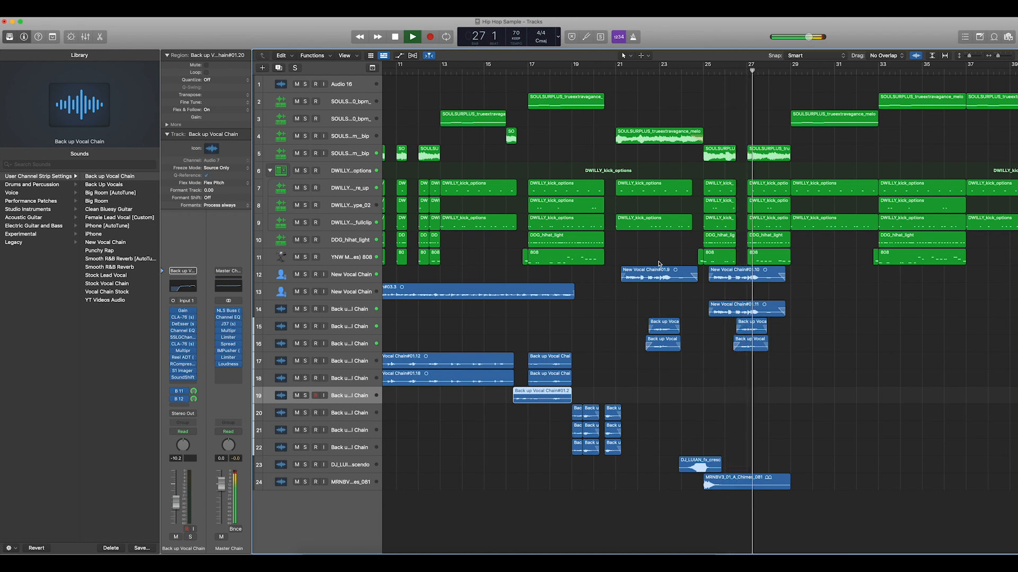
pyautogui.press('space')
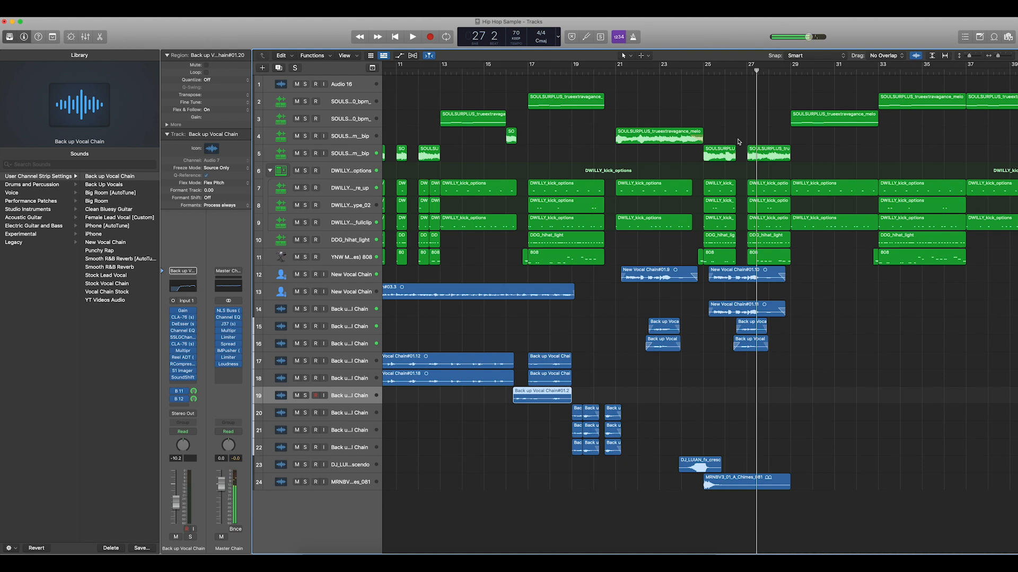
# - Play the arrangement from bar 23 to bar 30
pyautogui.click(735, 71)
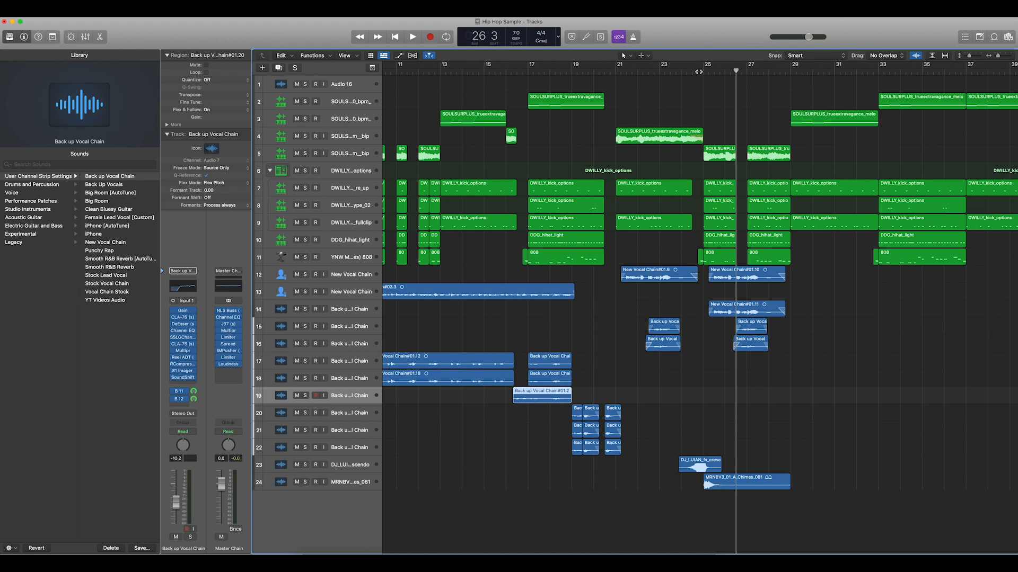
pyautogui.click(660, 70)
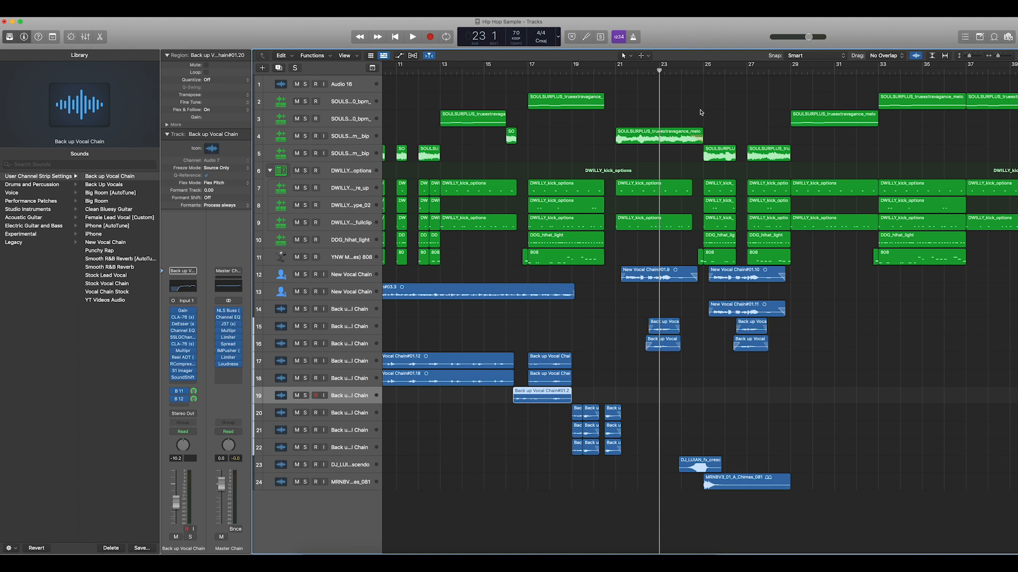
pyautogui.press('space')
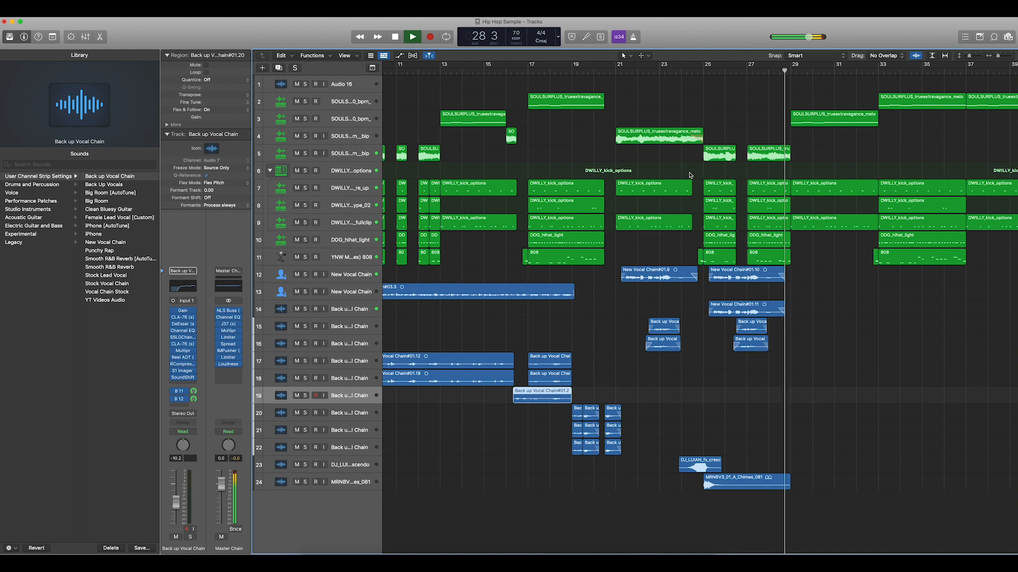
pyautogui.scroll(-5, 694, 170)
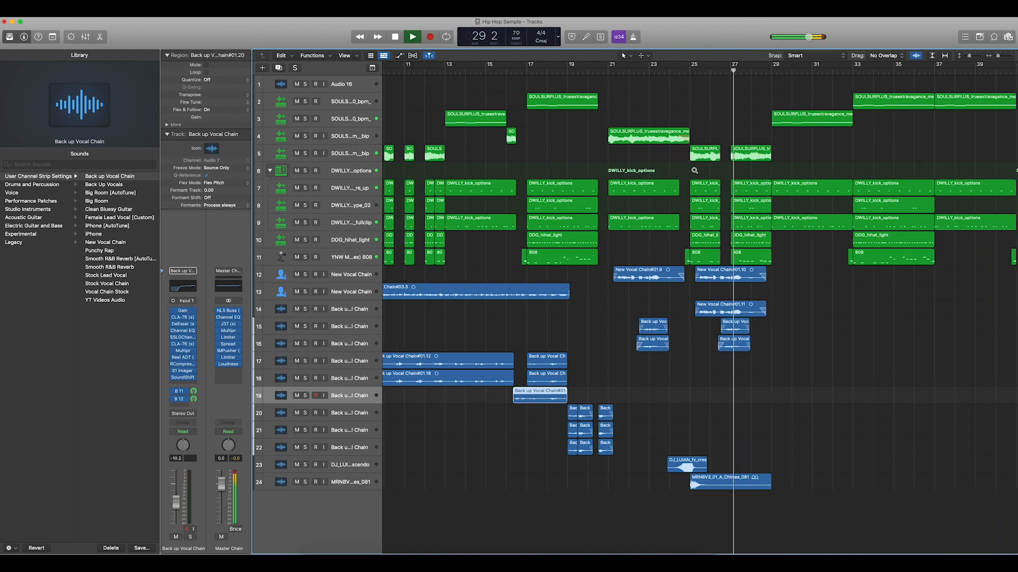
pyautogui.hscroll(-5, 683, 169)
pyautogui.press('space')
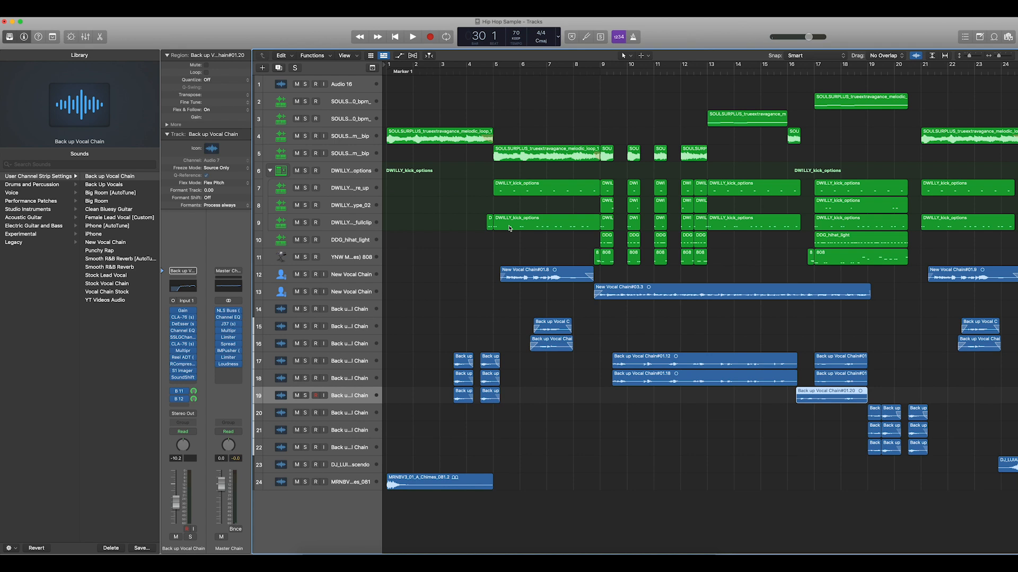
# - Play the intro's transition from bar 4 to the start of bar 5
pyautogui.click(466, 71)
pyautogui.click(419, 71)
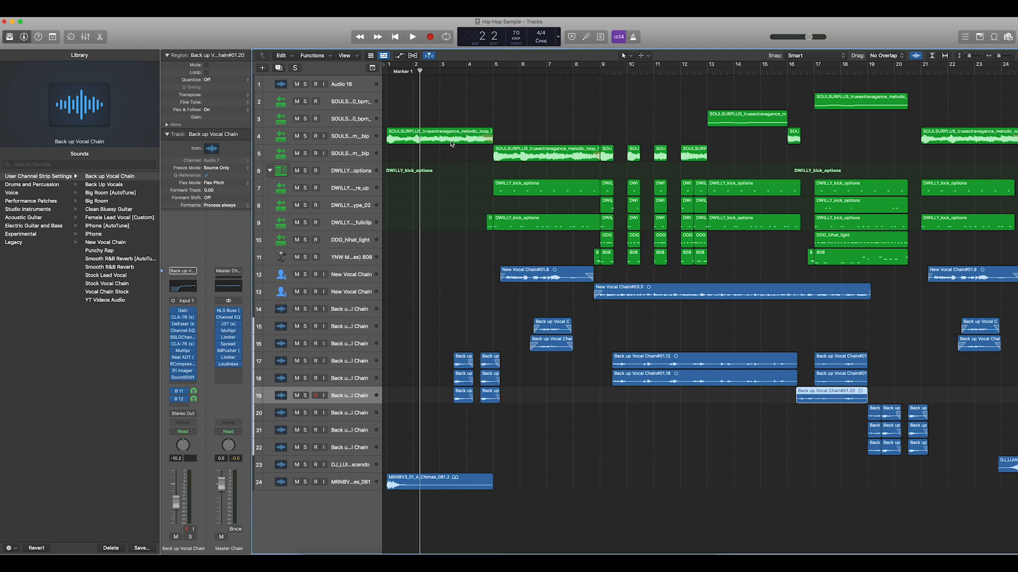
pyautogui.click(466, 72)
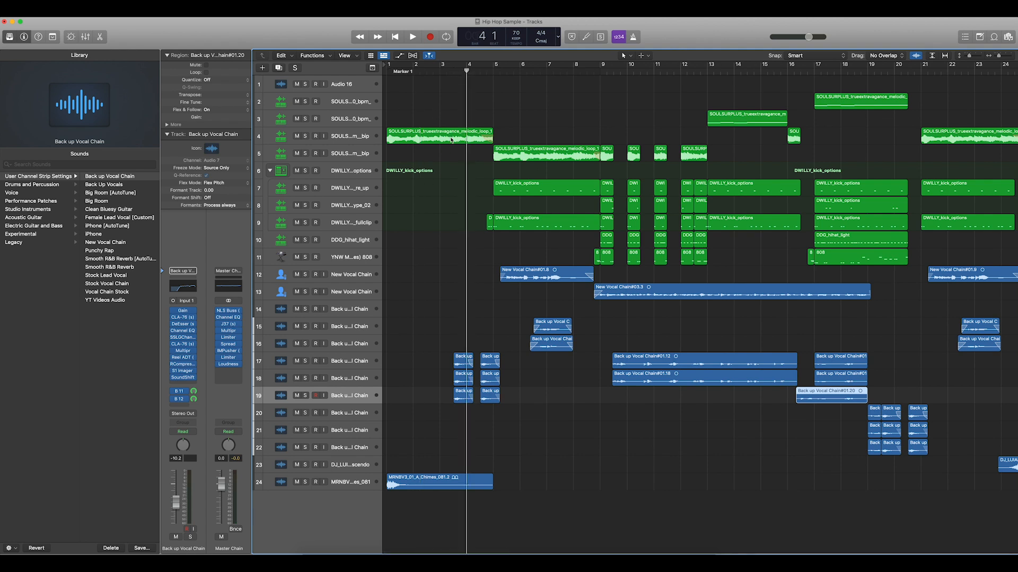
pyautogui.press('space')
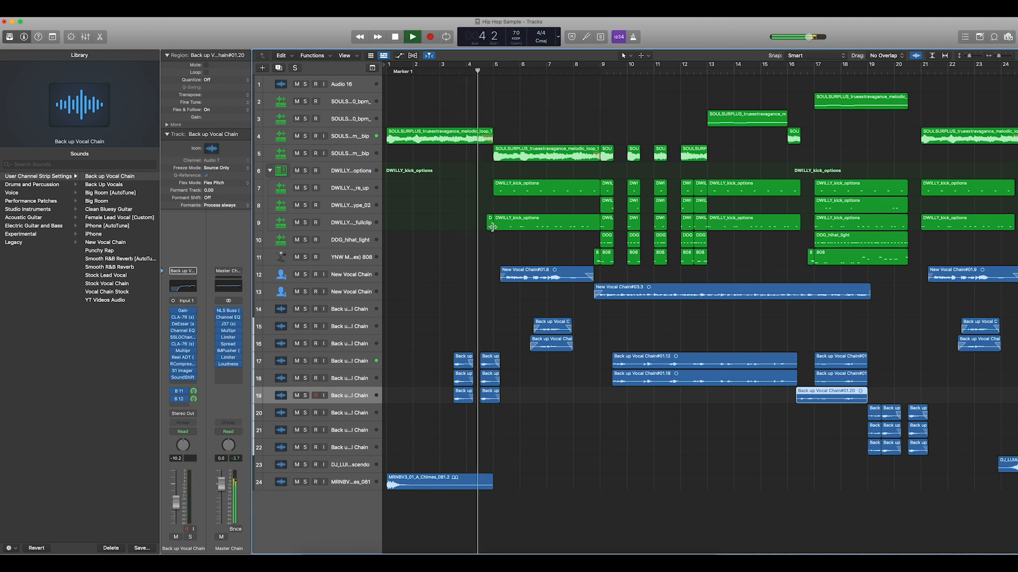
pyautogui.press('space')
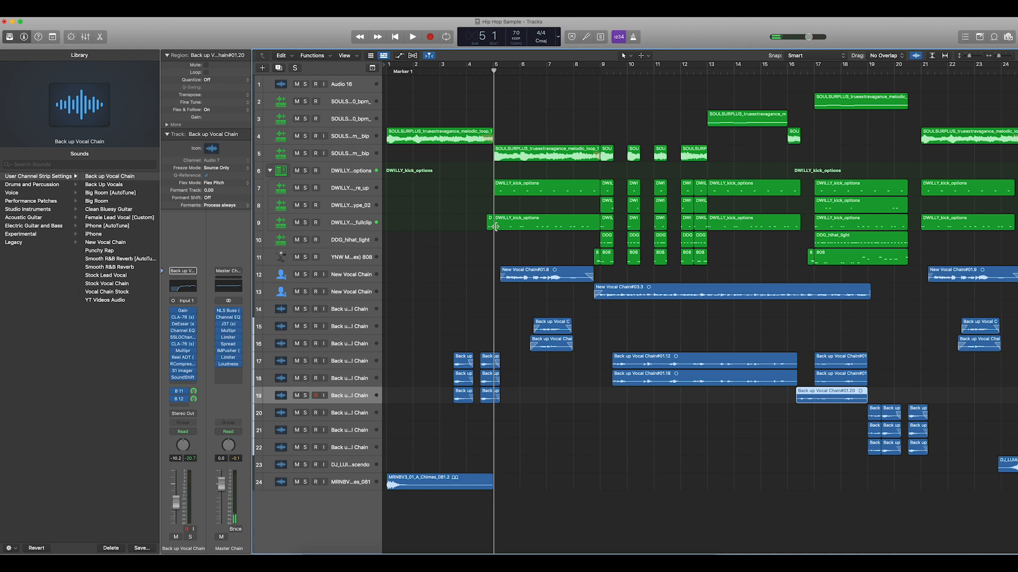
# - Open the short kick region before bar 5 on track 9 for note viewing and play from bar 4 beat 4
pyautogui.press('super+Right')
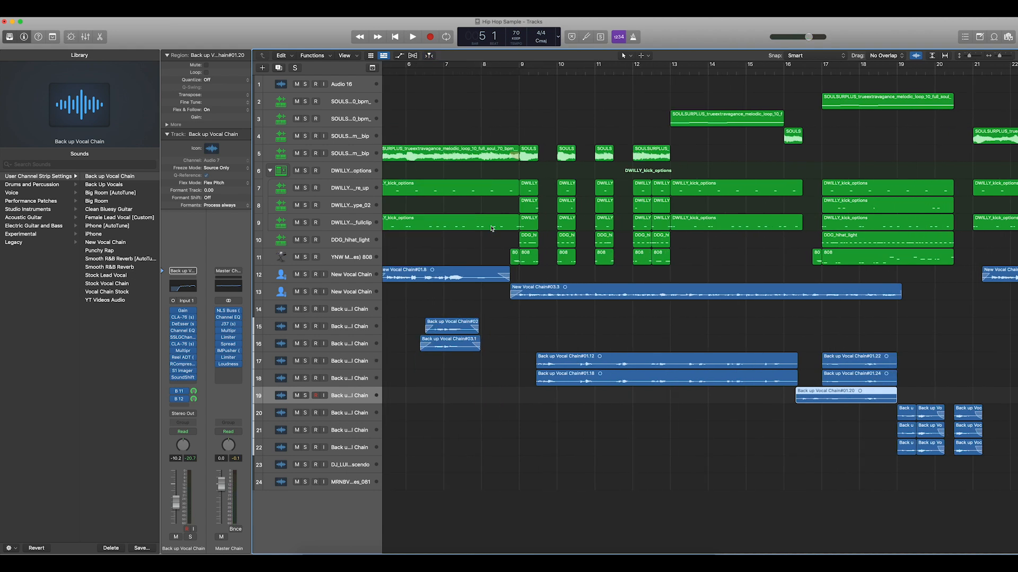
pyautogui.hscroll(-5, 492, 228)
pyautogui.click(508, 72)
pyautogui.doubleClick(514, 219)
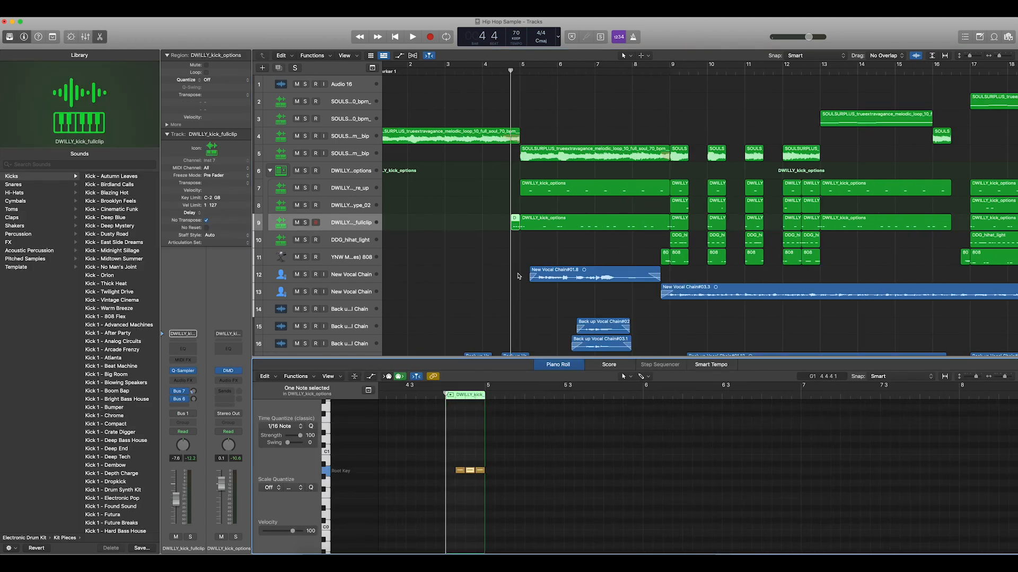
pyautogui.press('space')
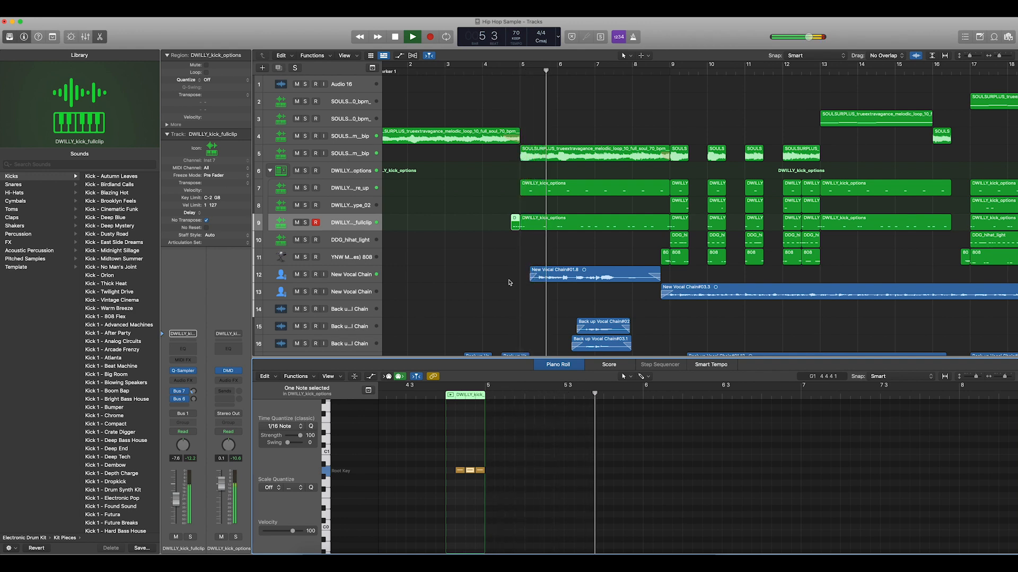
pyautogui.press('space')
# - Select the short 808 region before bar 9 on track 11 and play from bar 8 beat 3 to bar 10 beat 2
pyautogui.click(652, 72)
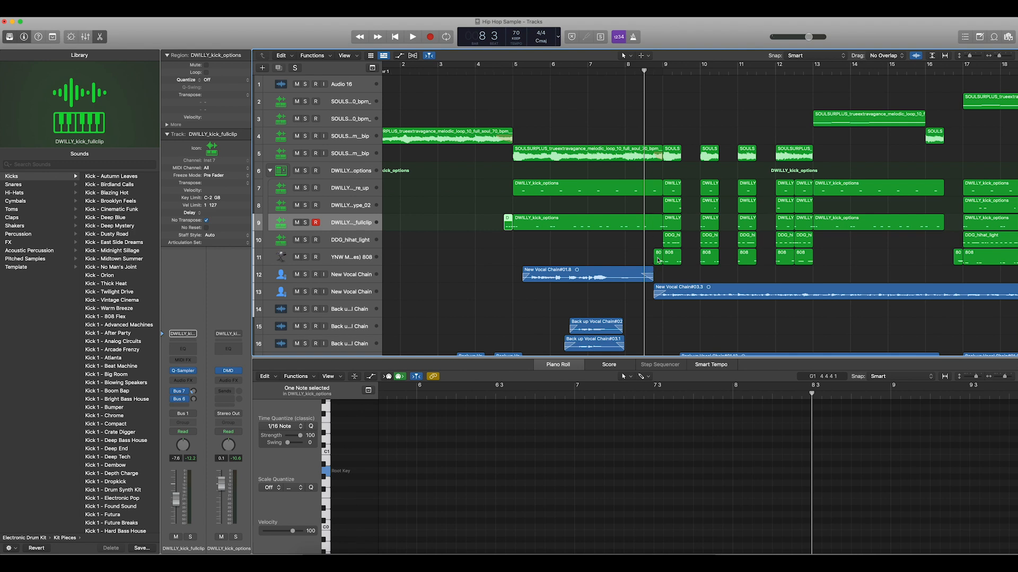
pyautogui.click(660, 259)
pyautogui.press('super+Right')
pyautogui.press('super+Right')
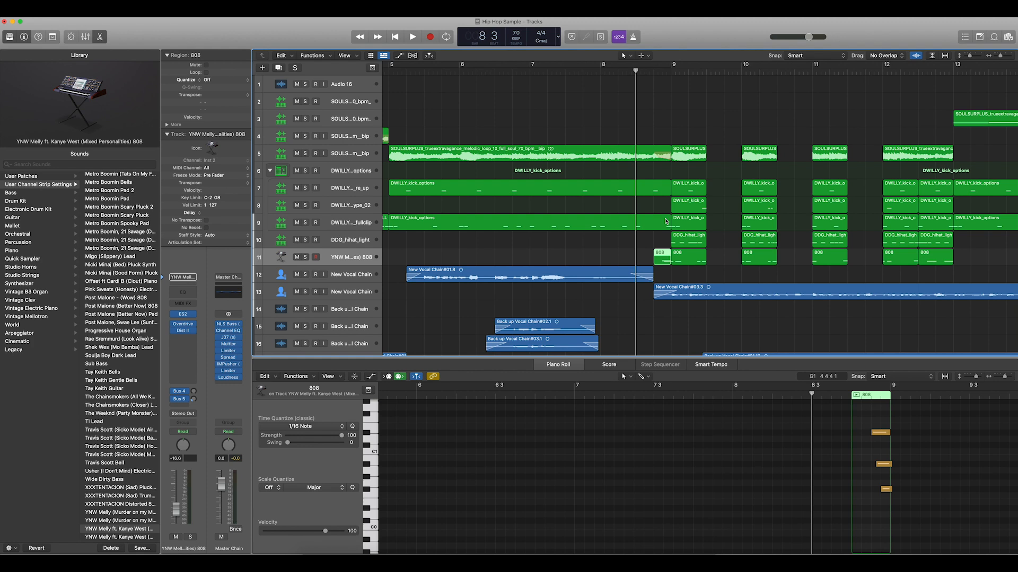
pyautogui.press('space')
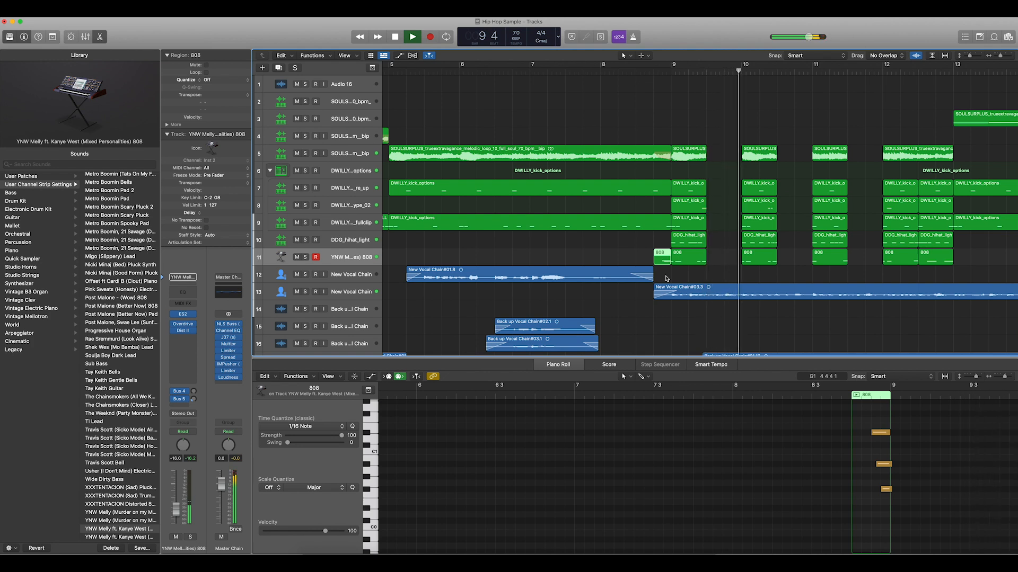
pyautogui.press('space')
# - Play the transition from bar 16 beat 2 to bar 17 beat 3 and close the note editor
pyautogui.scroll(-3, 666, 278)
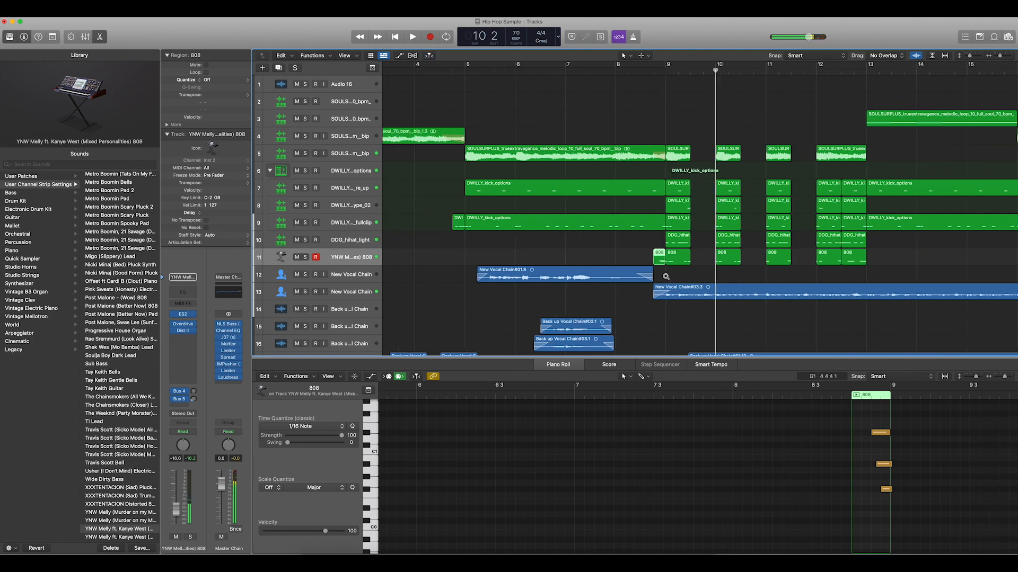
pyautogui.hscroll(10, 666, 278)
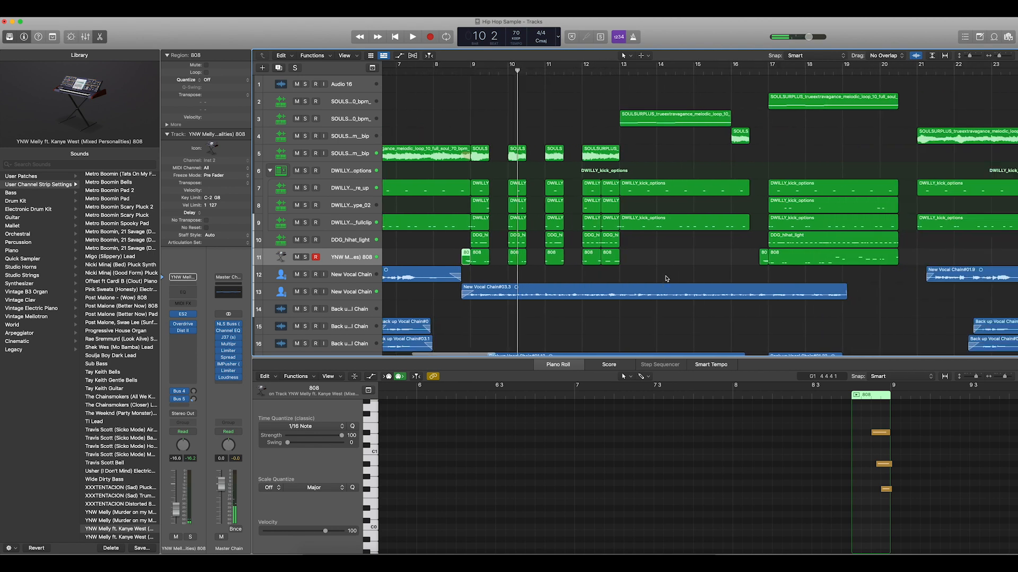
pyautogui.click(533, 66)
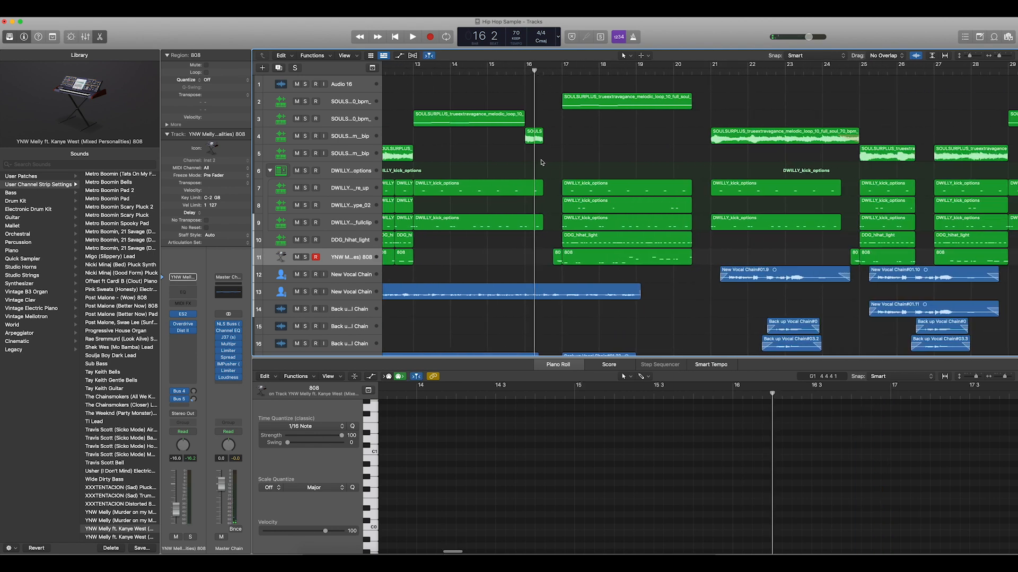
pyautogui.scroll(-1, 549, 217)
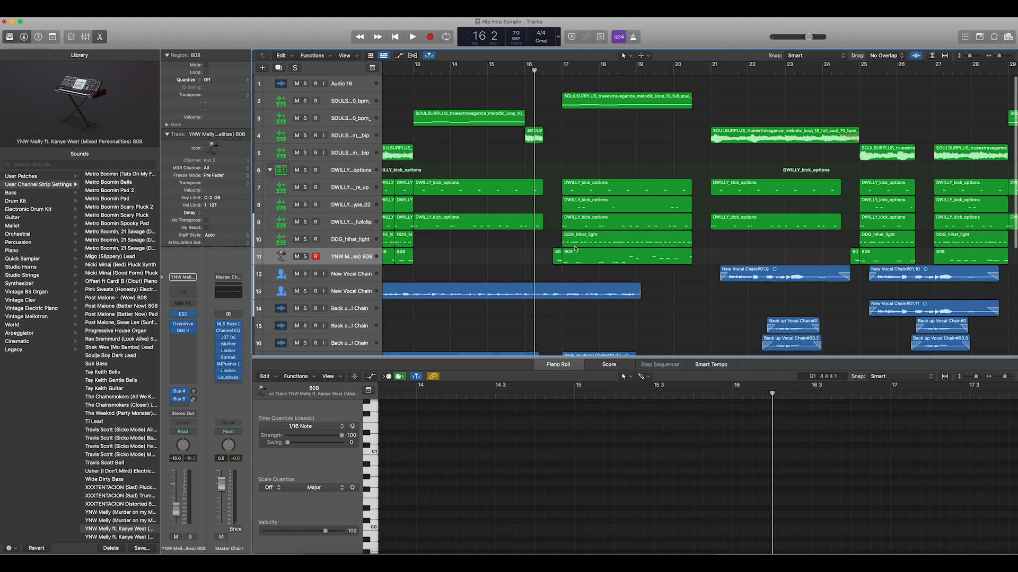
pyautogui.press('space')
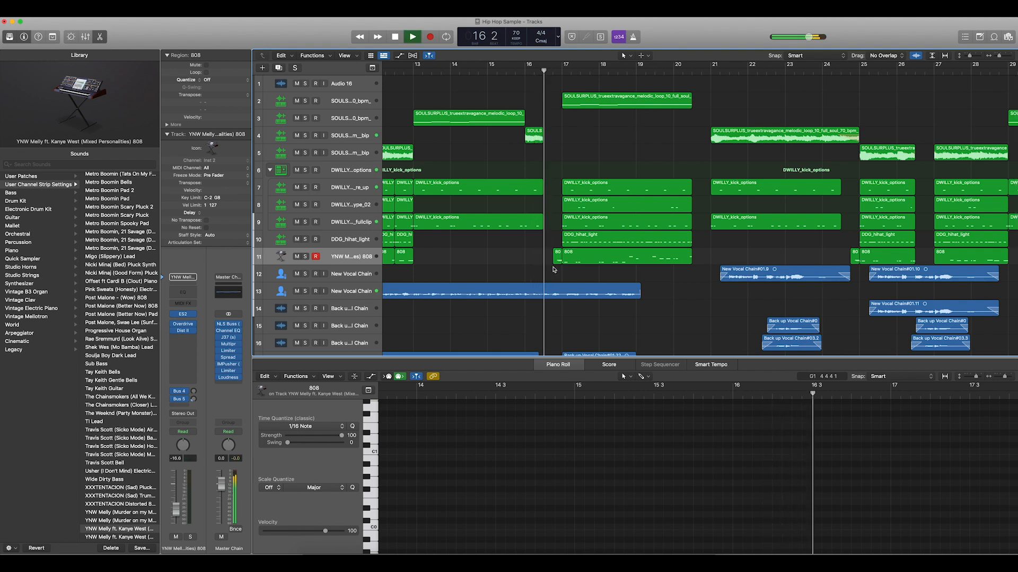
pyautogui.click(562, 367)
pyautogui.press('space')
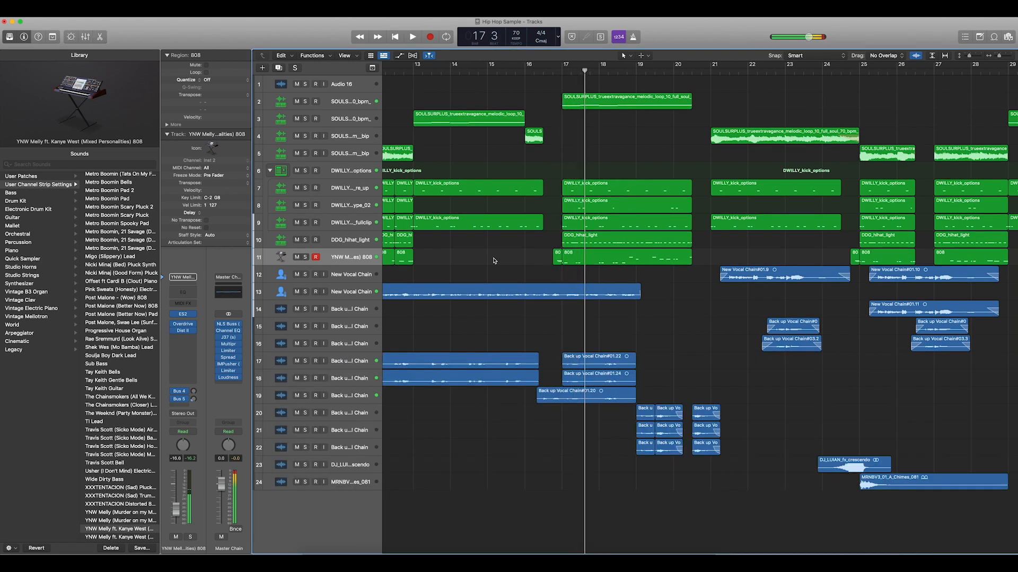
# - Delete the short 808 region before bar 17 on track 11, play from bar 16 to bar 17 beat 2, and undo the deletion
pyautogui.click(559, 259)
pyautogui.press('Delete')
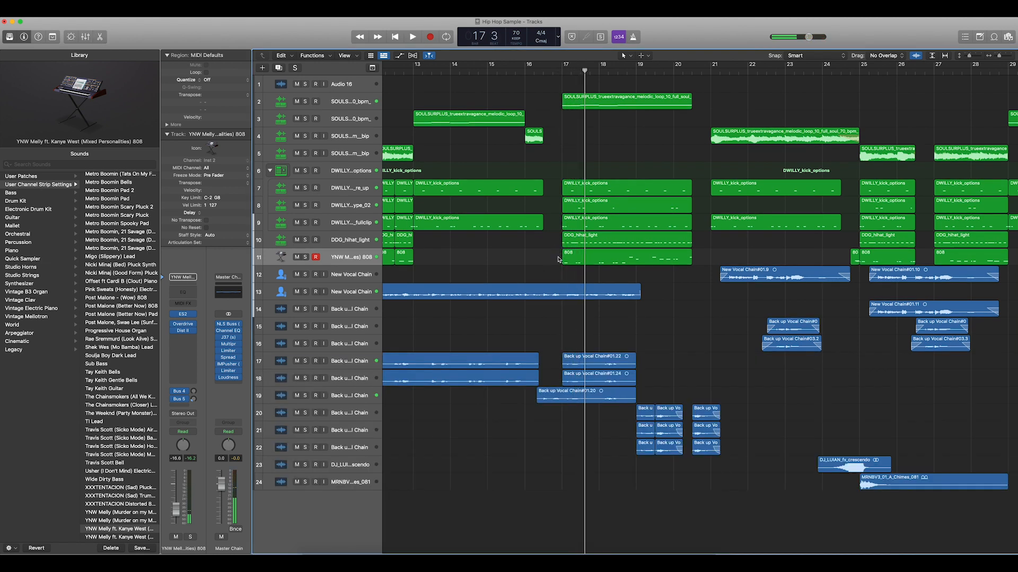
pyautogui.click(529, 73)
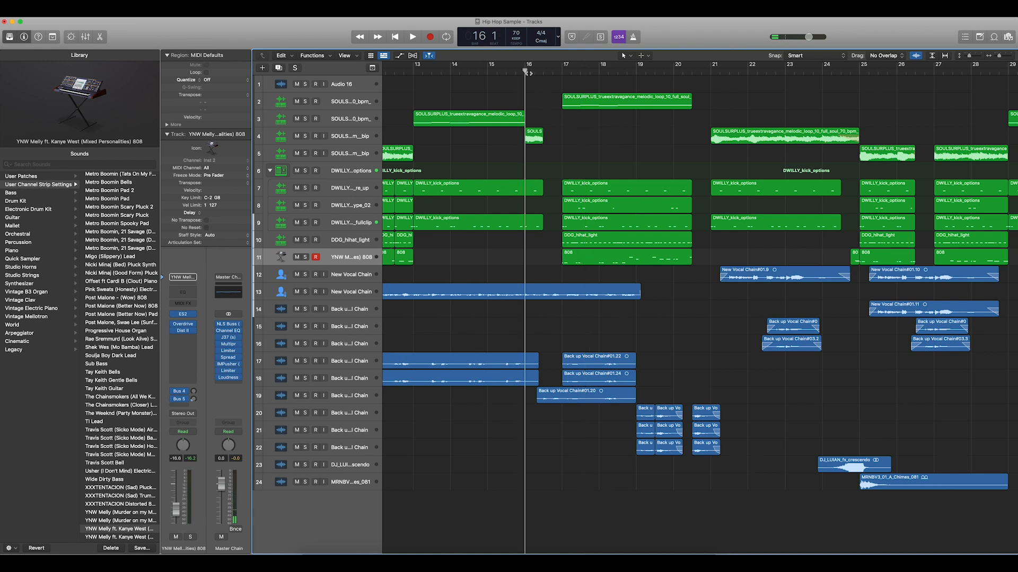
pyautogui.press('space')
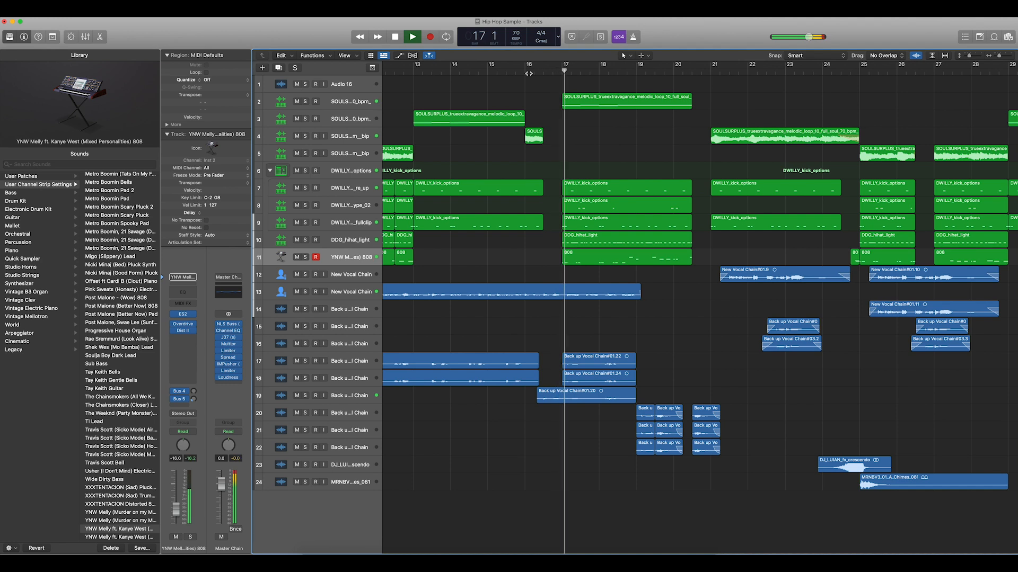
pyautogui.press('space')
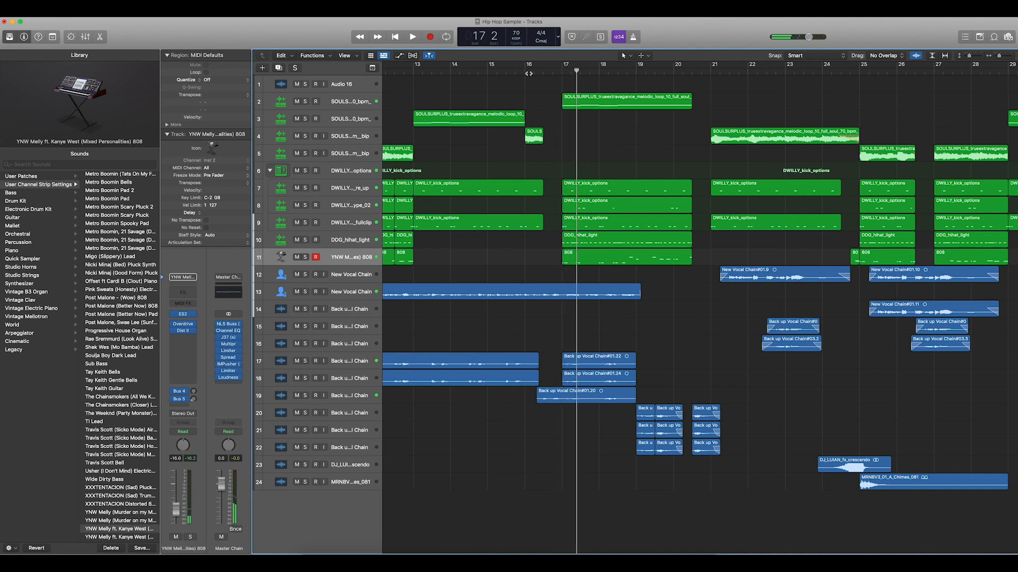
pyautogui.press('super+z')
pyautogui.click(545, 73)
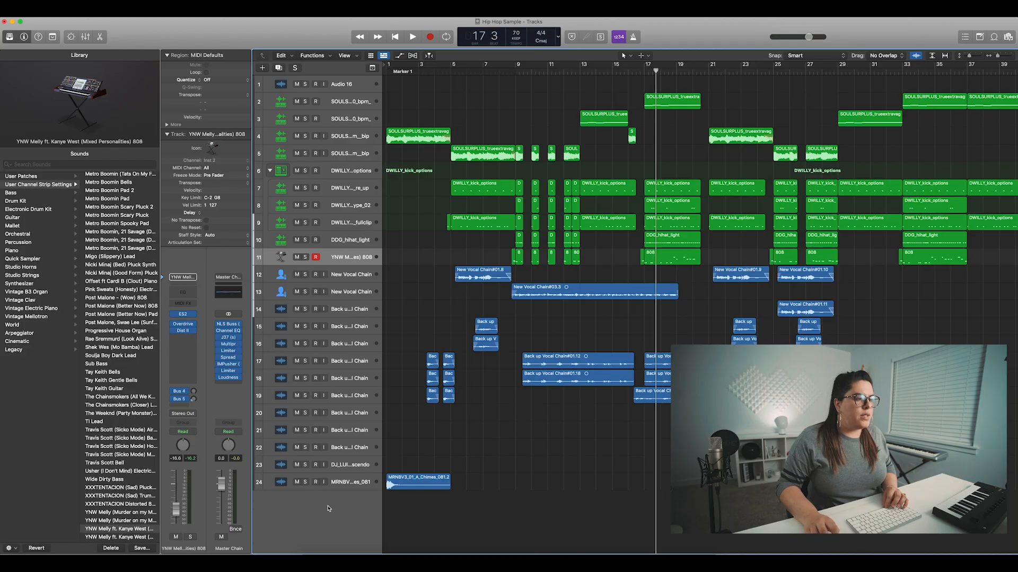
# - Solo the chimes on track 24, play them from bar 1, and turn the solo off
pyautogui.click(306, 481)
pyautogui.press('Return')
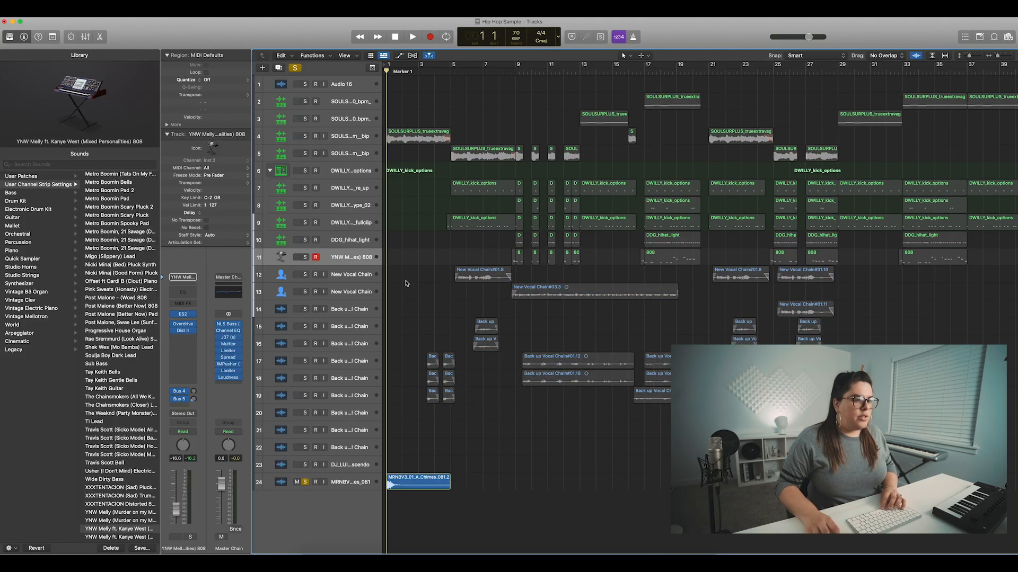
pyautogui.press('space')
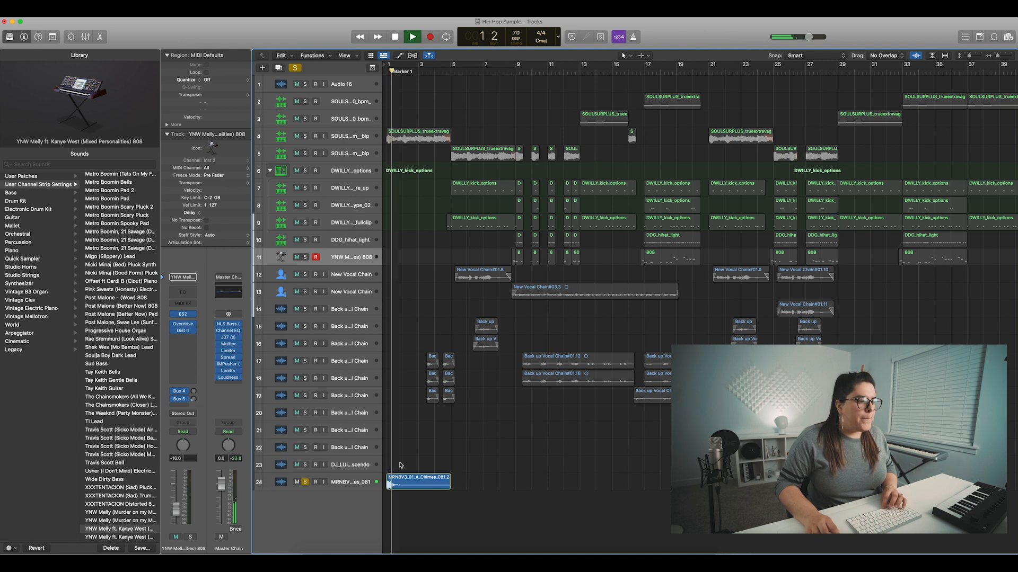
pyautogui.press('space')
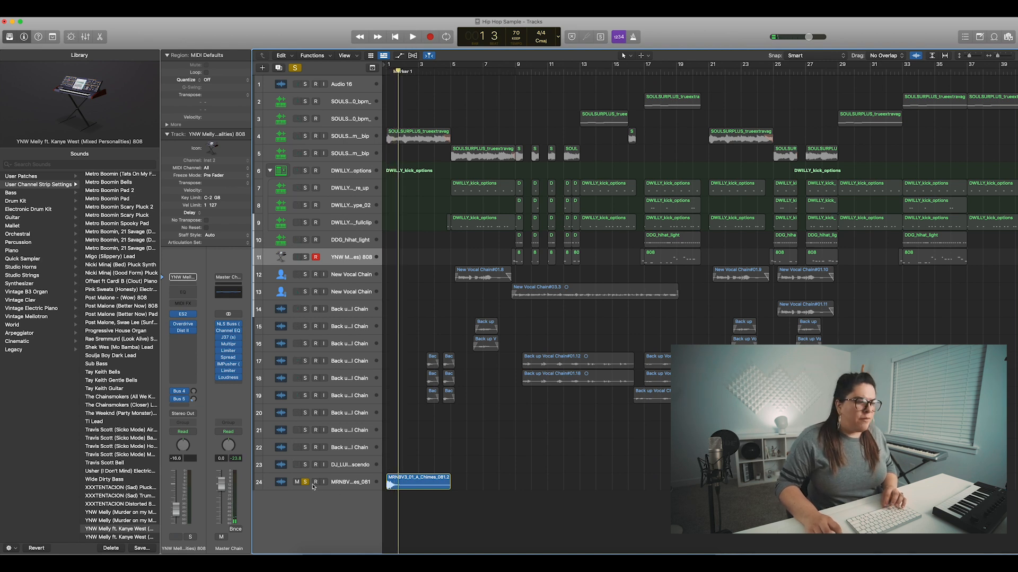
pyautogui.click(306, 482)
# - Play the full intro with all tracks from bar 1 to bar 2
pyautogui.press('Return')
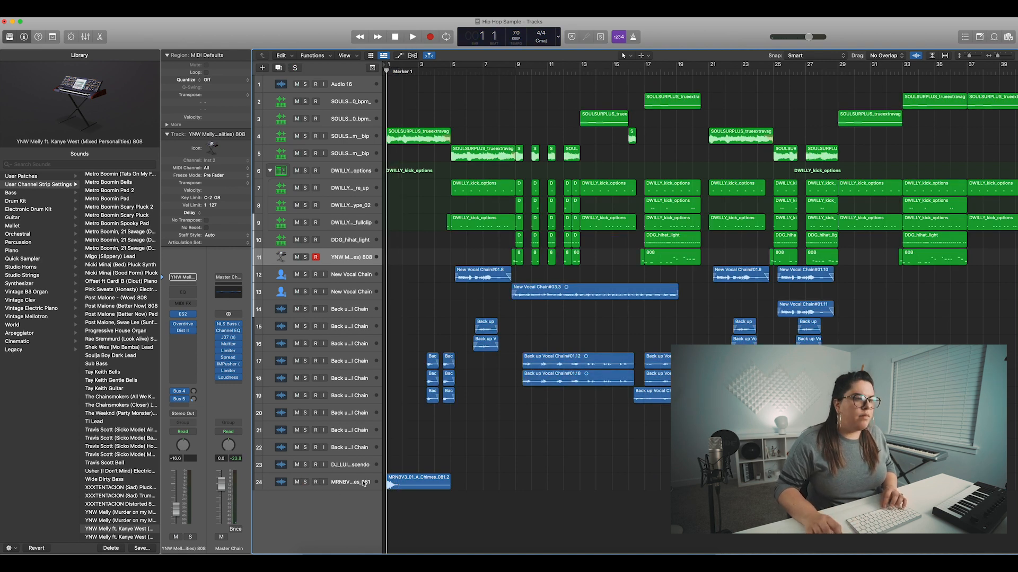
pyautogui.press('space')
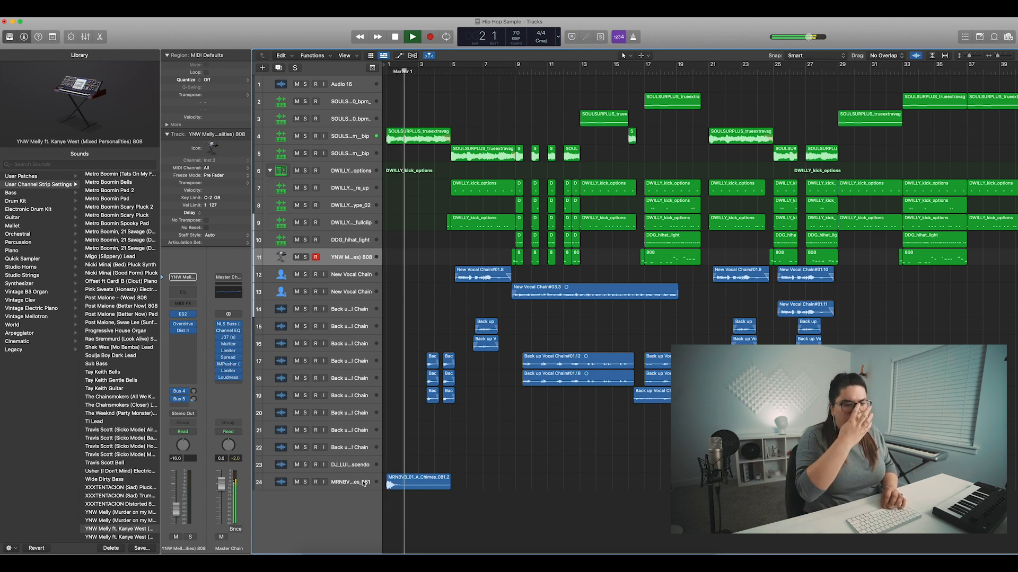
pyautogui.press('space')
# - Solo the crescendo effect on track 23 and play it from bar 24, adding the track 24 chimes to the audition
pyautogui.click(758, 68)
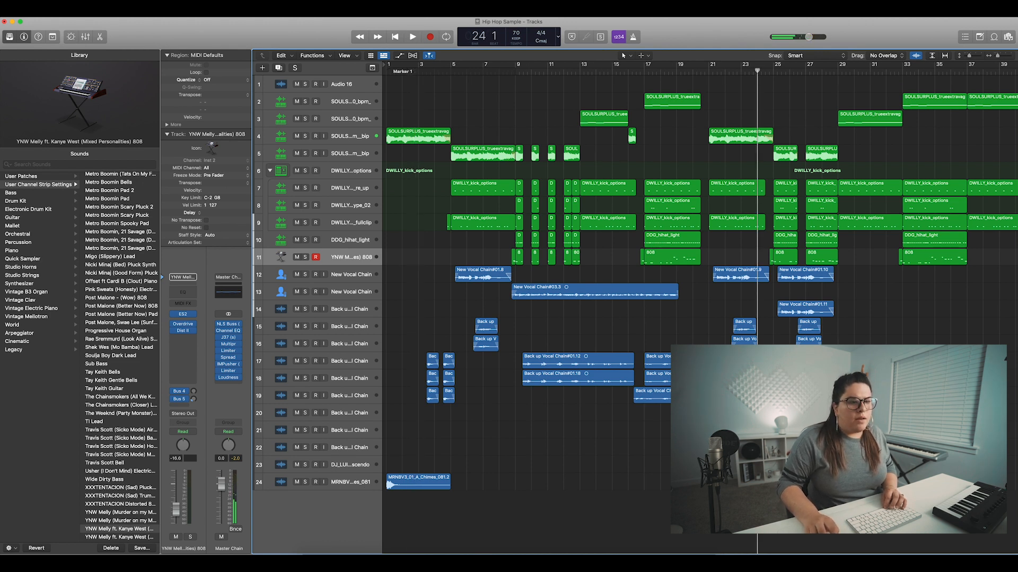
pyautogui.click(304, 465)
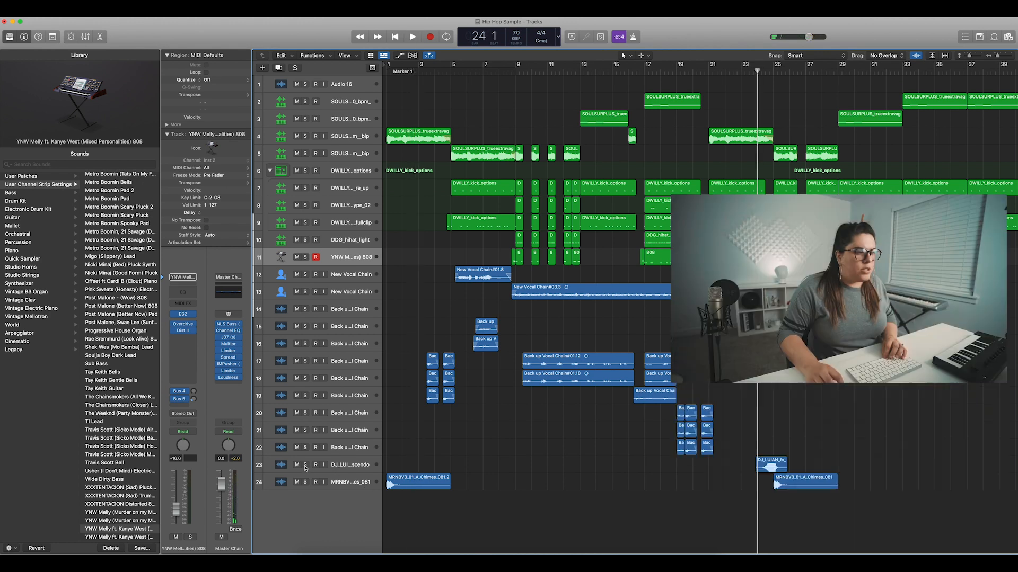
pyautogui.press('space')
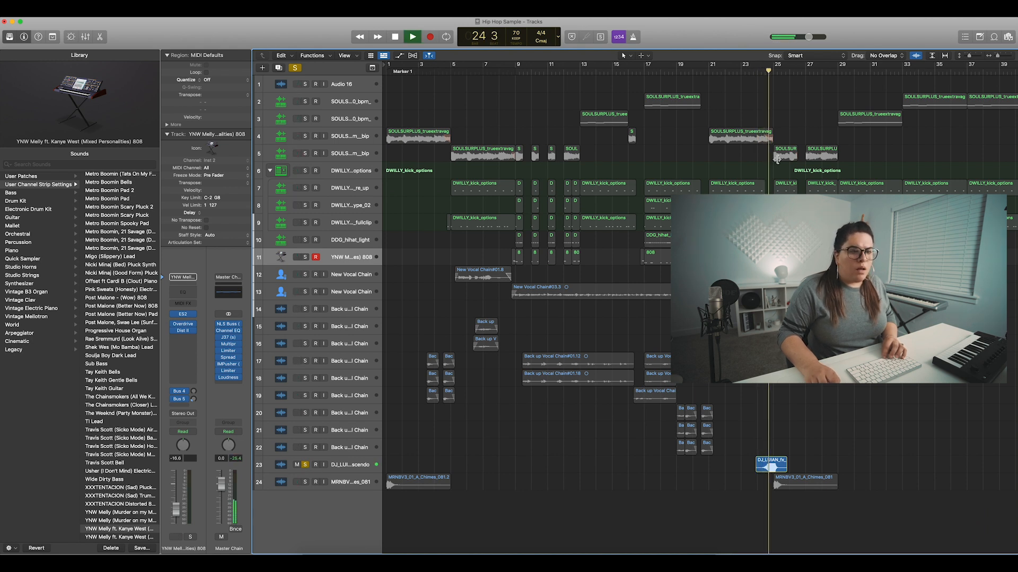
pyautogui.press('space')
pyautogui.click(305, 482)
pyautogui.press('space')
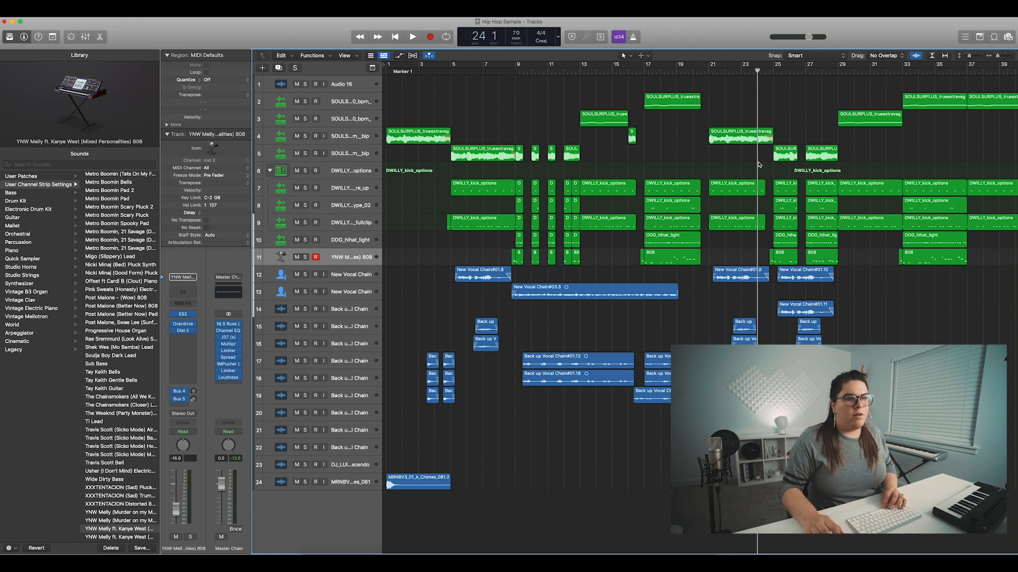
# - Play the transition with all tracks from bar 24 to bar 26 beat 2
pyautogui.press('space')
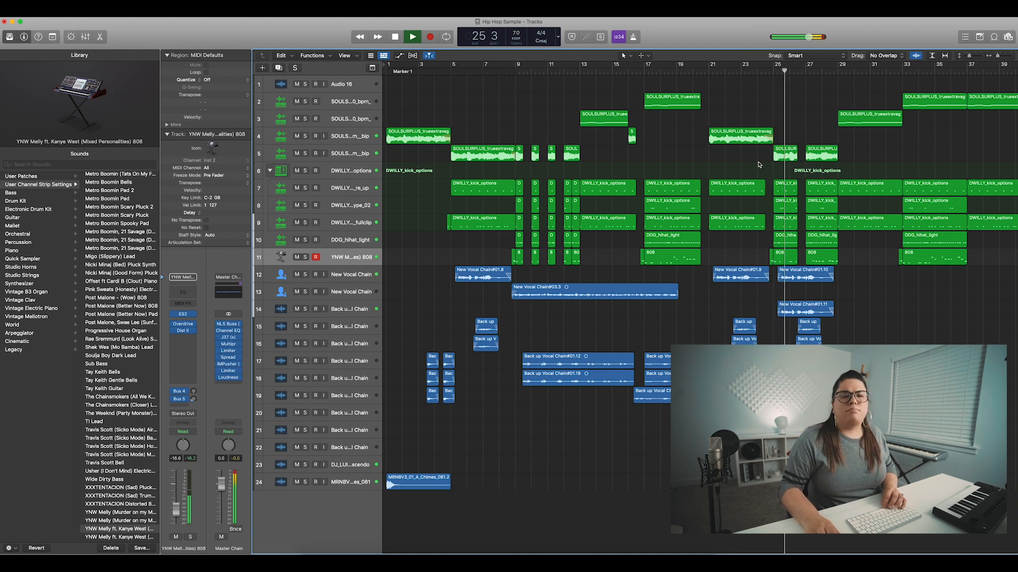
pyautogui.press('space')
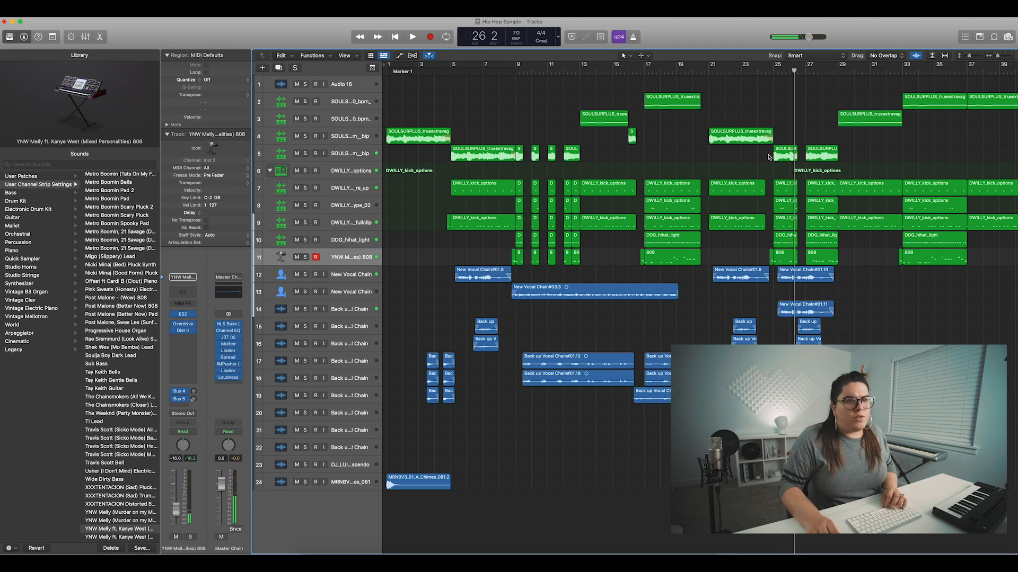